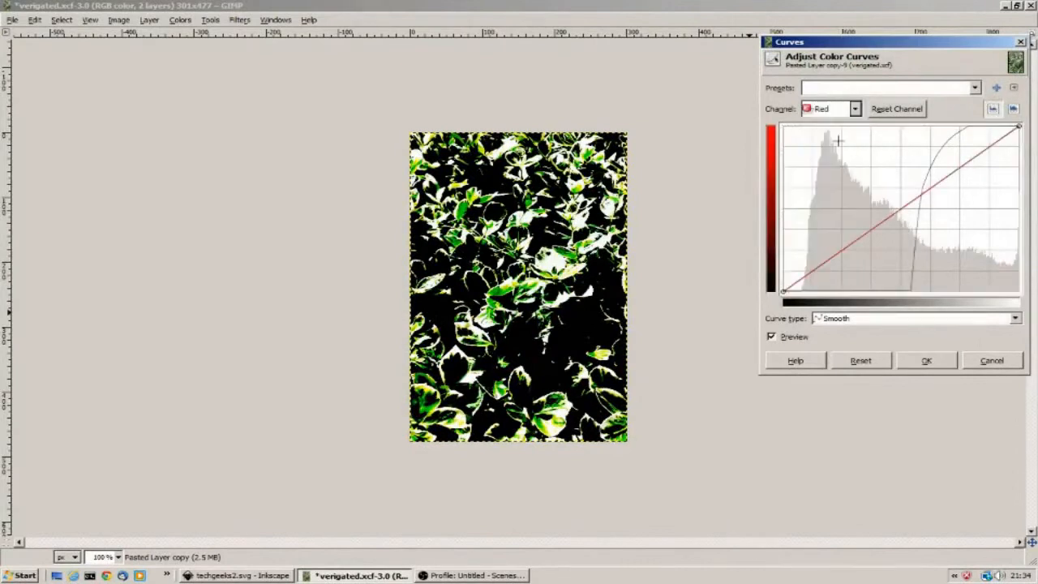
# Step: Adjust the green and blue channel curves of the leaf image, moving the blue channel's black point inward
pyautogui.click(855, 109)
pyautogui.click(839, 155)
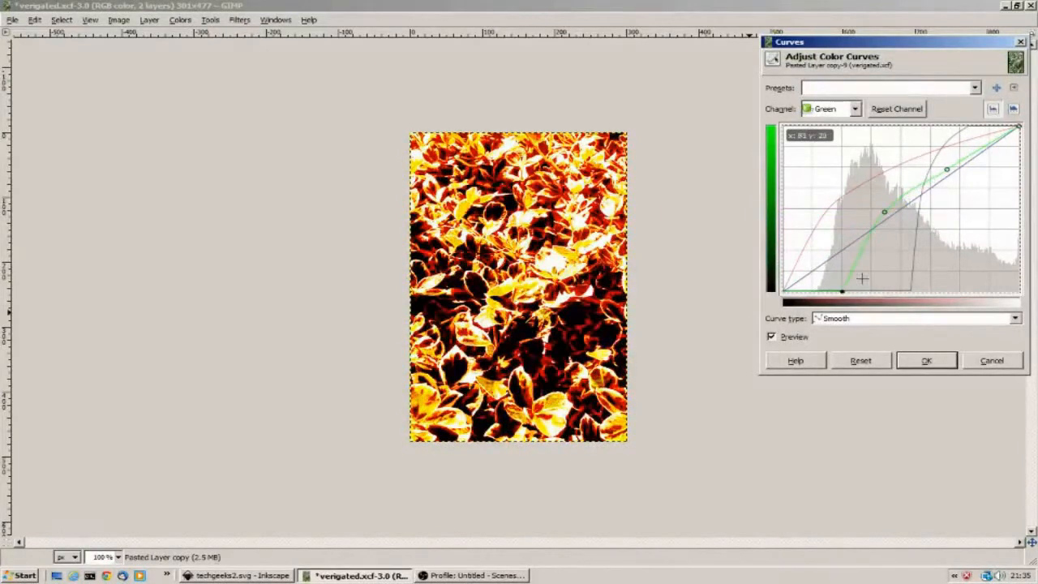
pyautogui.click(855, 109)
pyautogui.click(829, 126)
pyautogui.moveTo(784, 290); pyautogui.dragTo(818, 302)
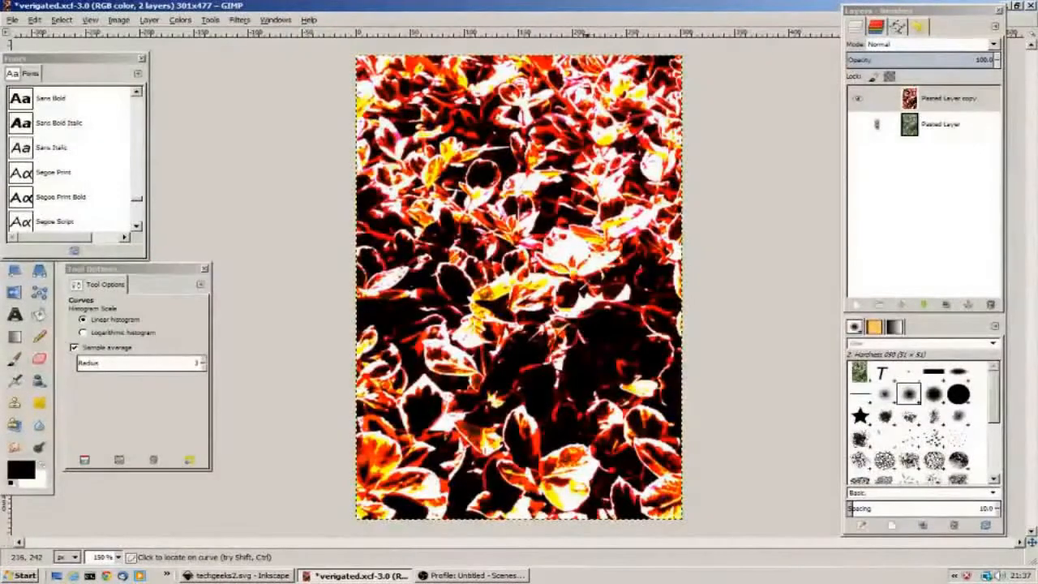
# Step: Save the image as a GIMP project, replacing the existing verigated.xcf file
pyautogui.click(13, 21)
pyautogui.click(47, 134)
pyautogui.click(629, 496)
pyautogui.click(503, 345)
# Step: Export the image as verigated.jpg in JPEG format to the Documents folder and close the image
pyautogui.click(13, 21)
pyautogui.click(69, 189)
pyautogui.click(273, 470)
pyautogui.click(308, 427)
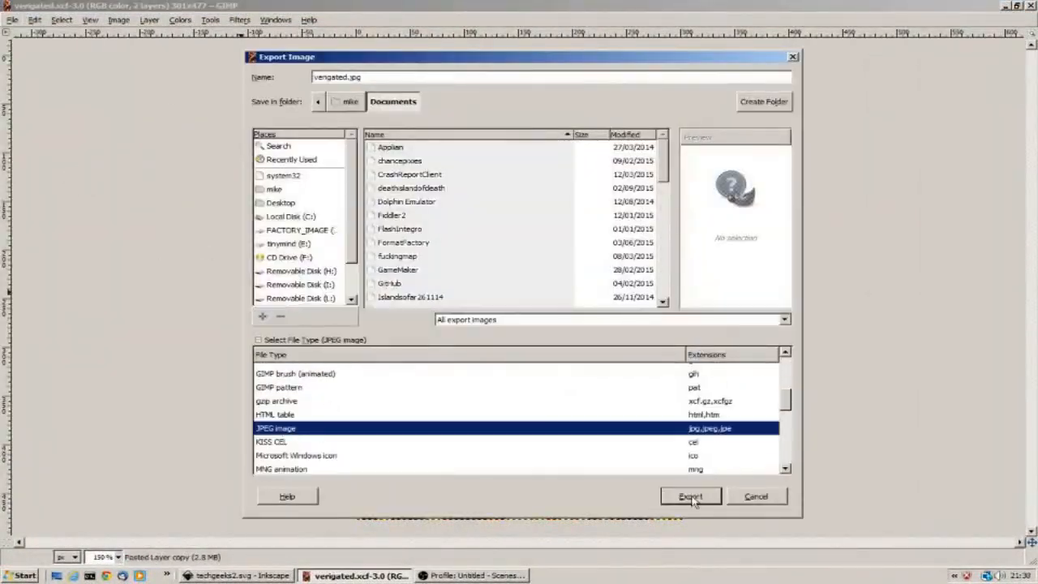
pyautogui.click(691, 496)
pyautogui.click(517, 364)
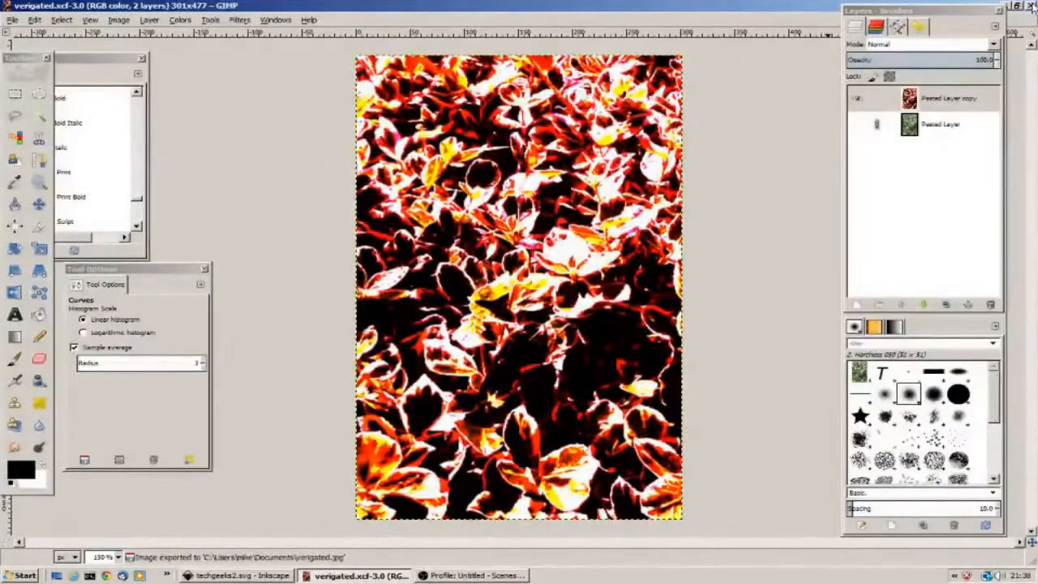
pyautogui.hotkey('ctrl', 'w')
pyautogui.click(804, 55)
# Step: Switch to Inkscape and save the open drawing under the name verigated
pyautogui.click(248, 575)
pyautogui.click(11, 20)
pyautogui.click(45, 106)
pyautogui.write('veri')
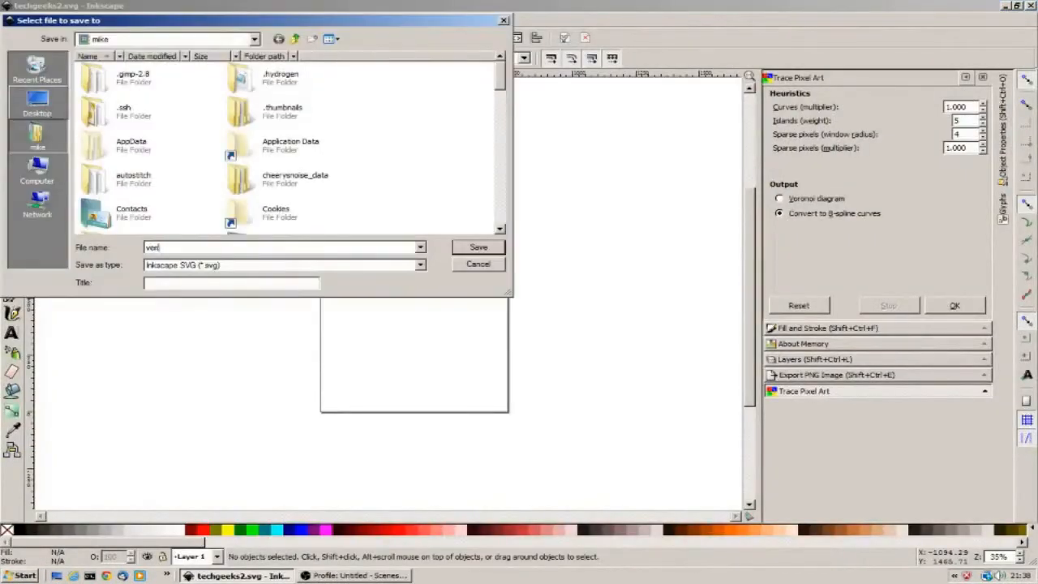
pyautogui.write('gated')
pyautogui.press('Return')
# Step: Import verigated.jpg from the Documents folder as an embedded image and move it onto the page
pyautogui.hotkey('ctrl', 'i')
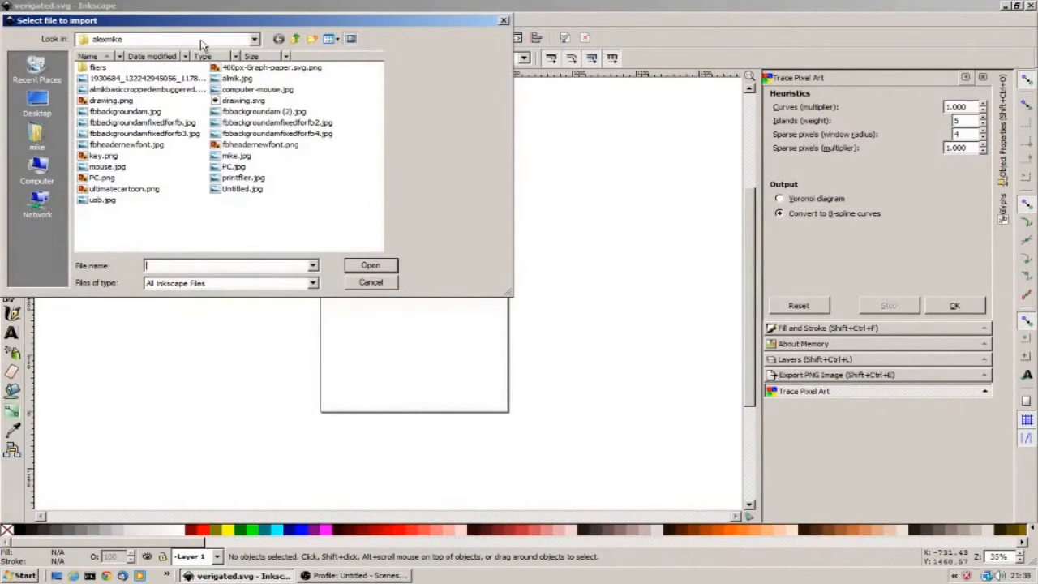
pyautogui.click(38, 136)
pyautogui.doubleClick(279, 240)
pyautogui.scroll(-10, 278, 231)
pyautogui.click(114, 212)
pyautogui.click(379, 267)
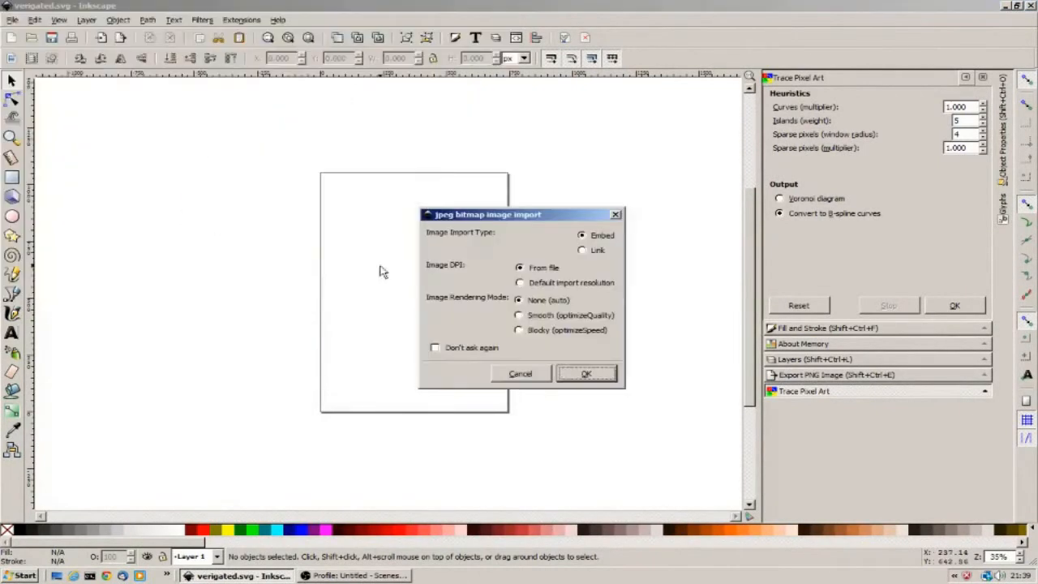
pyautogui.click(582, 374)
pyautogui.moveTo(580, 372); pyautogui.dragTo(400, 270)
# Step: Set up a multiple-scan Colors bitmap trace of the image with live preview and try a lower number of scans
pyautogui.keyDown('ctrl'); pyautogui.scroll(3, 399, 269); pyautogui.keyUp('ctrl')
pyautogui.rightClick(399, 268)
pyautogui.click(443, 421)
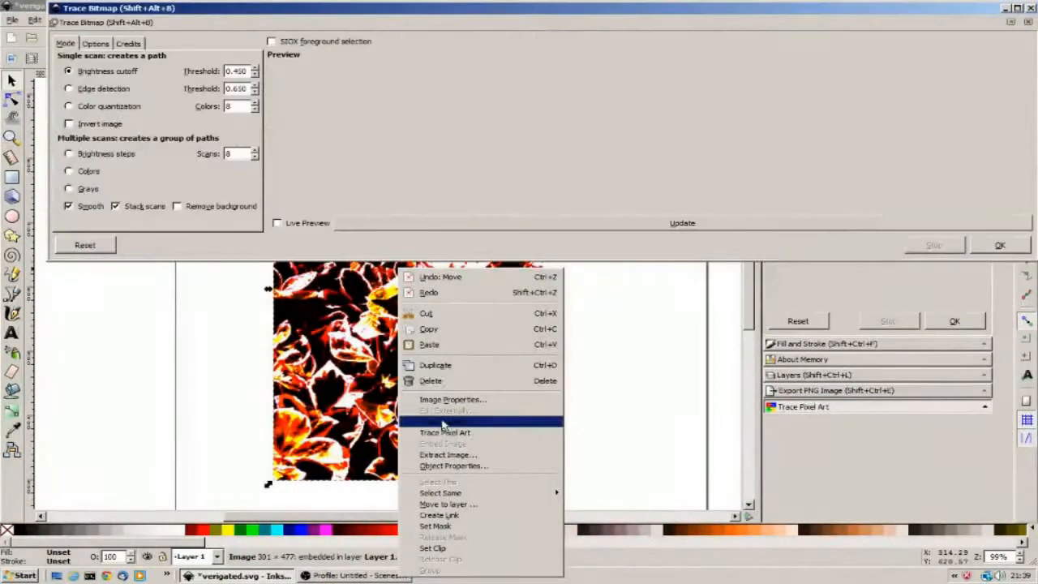
pyautogui.click(353, 225)
pyautogui.click(255, 158)
pyautogui.click(254, 158)
pyautogui.click(255, 157)
pyautogui.click(254, 158)
pyautogui.click(254, 157)
pyautogui.click(255, 157)
pyautogui.click(348, 224)
# Step: Set the colour trace to 12 scans, run it and close the Trace Bitmap dialog
pyautogui.click(255, 151)
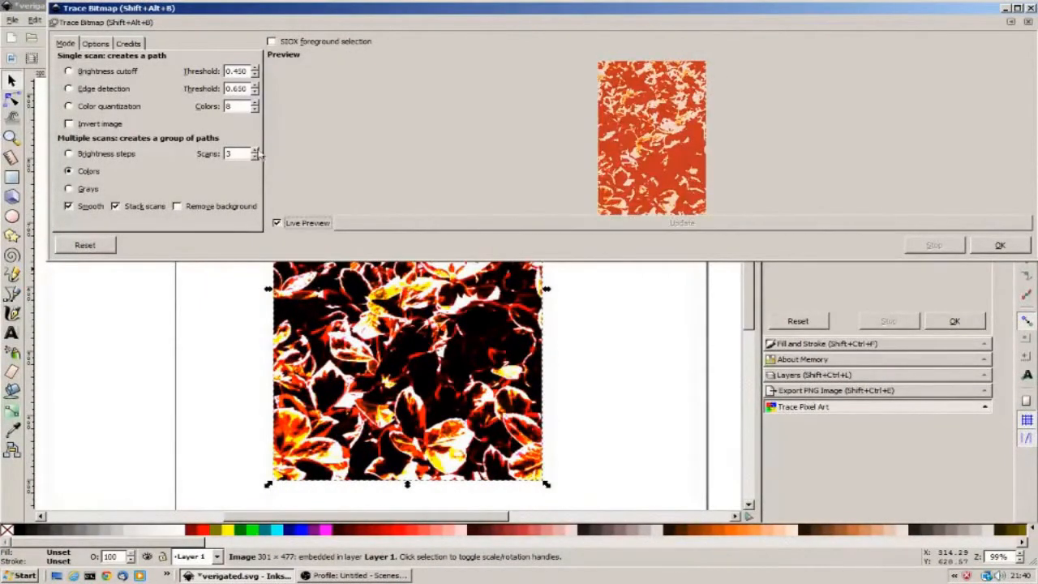
pyautogui.click(255, 151)
pyautogui.click(255, 151)
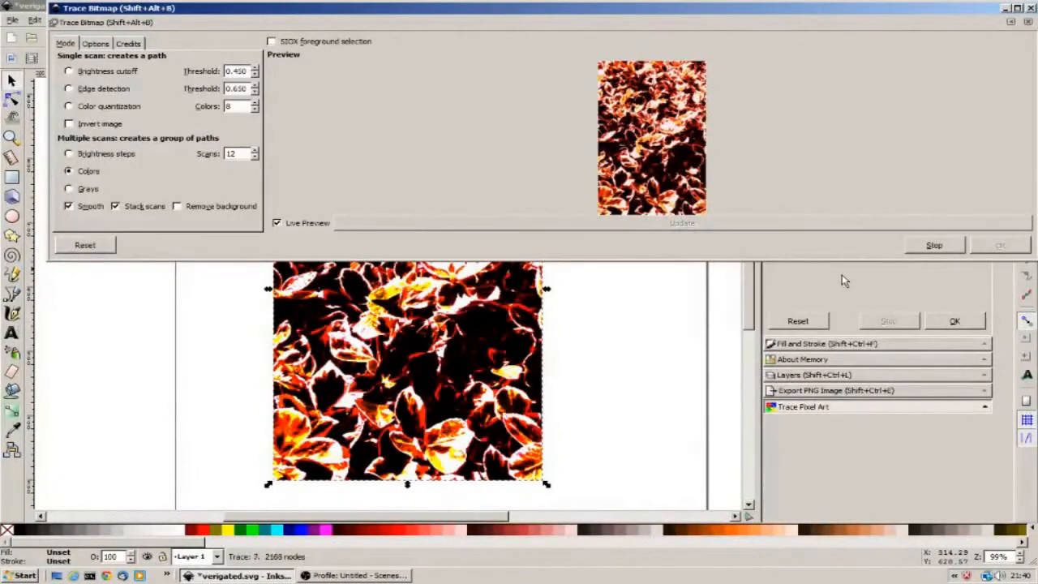
pyautogui.click(1029, 21)
# Step: Move the traced group off the original bitmap and delete the original bitmap
pyautogui.moveTo(359, 182); pyautogui.dragTo(440, 246)
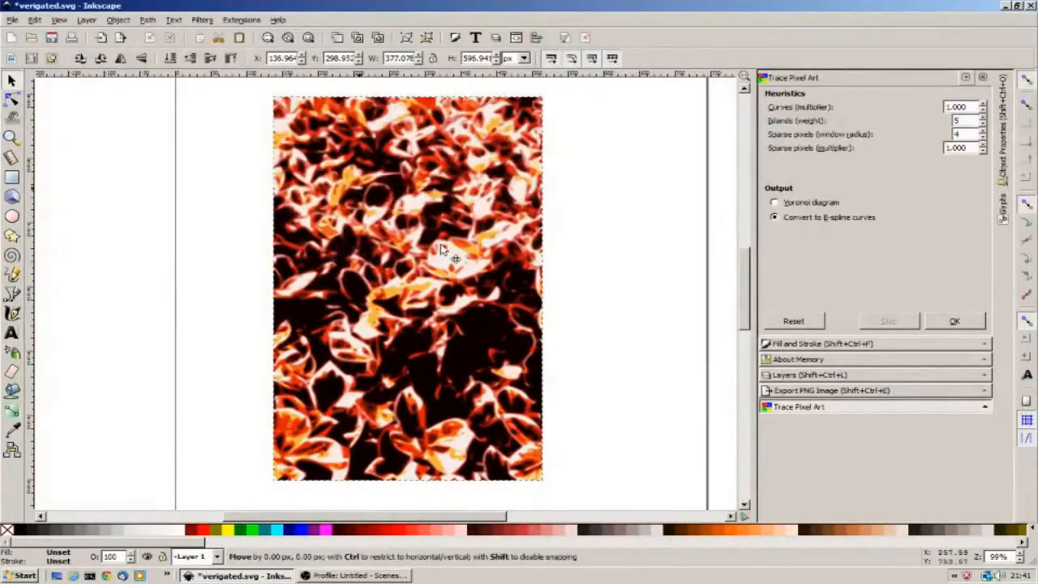
pyautogui.moveTo(297, 116); pyautogui.dragTo(421, 181)
pyautogui.click(343, 132)
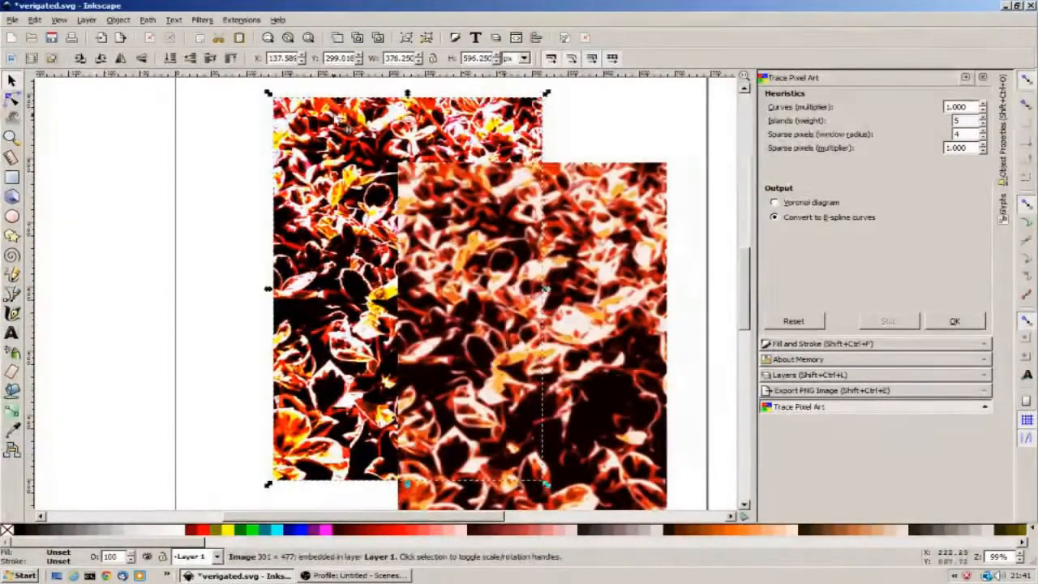
pyautogui.press('Delete')
# Step: Save the traced drawing to the verigated.svg file
pyautogui.keyDown('ctrl'); pyautogui.scroll(2, 430, 243); pyautogui.keyUp('ctrl')
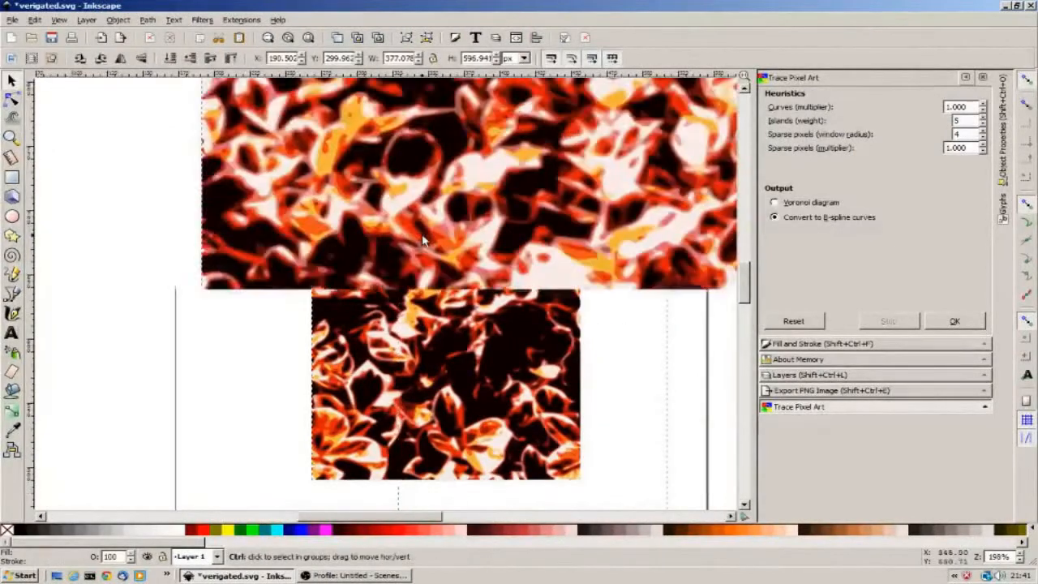
pyautogui.click(12, 20)
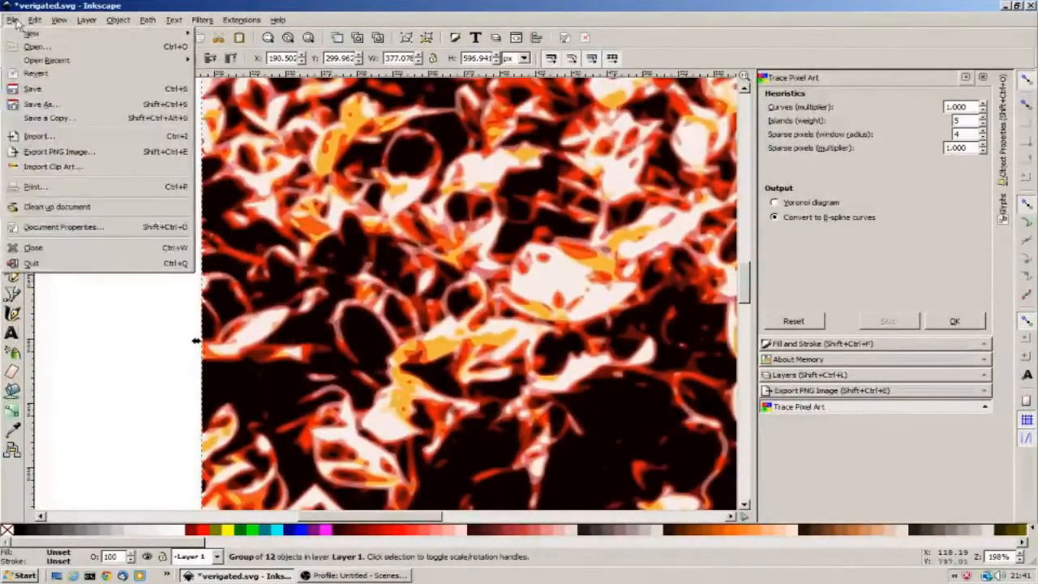
pyautogui.click(55, 93)
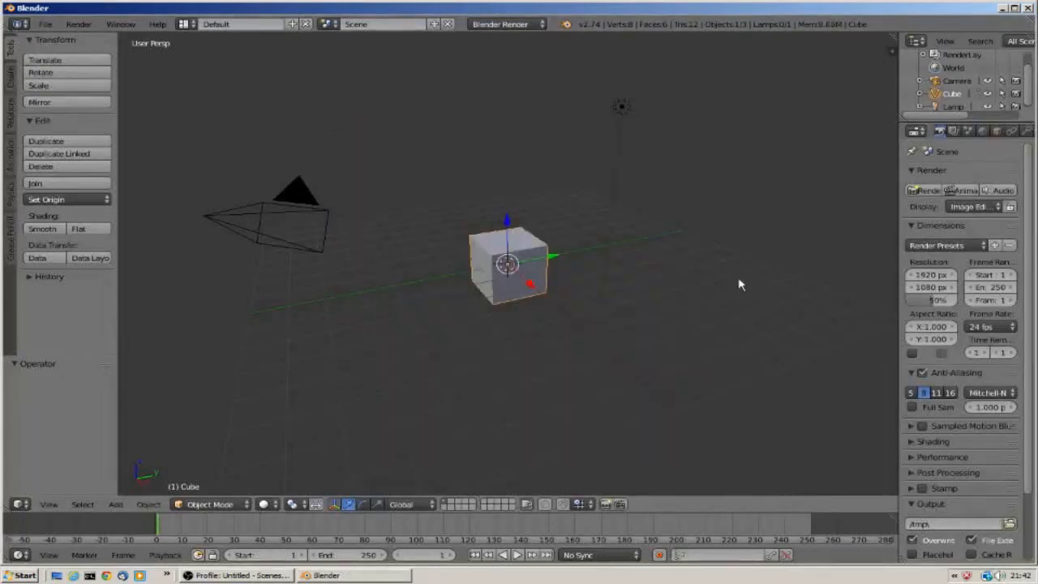
# Step: In Blender, delete the default cube and import the traced artwork as a Scalable Vector Graphics file
pyautogui.press('x')
pyautogui.click(480, 256)
pyautogui.click(44, 23)
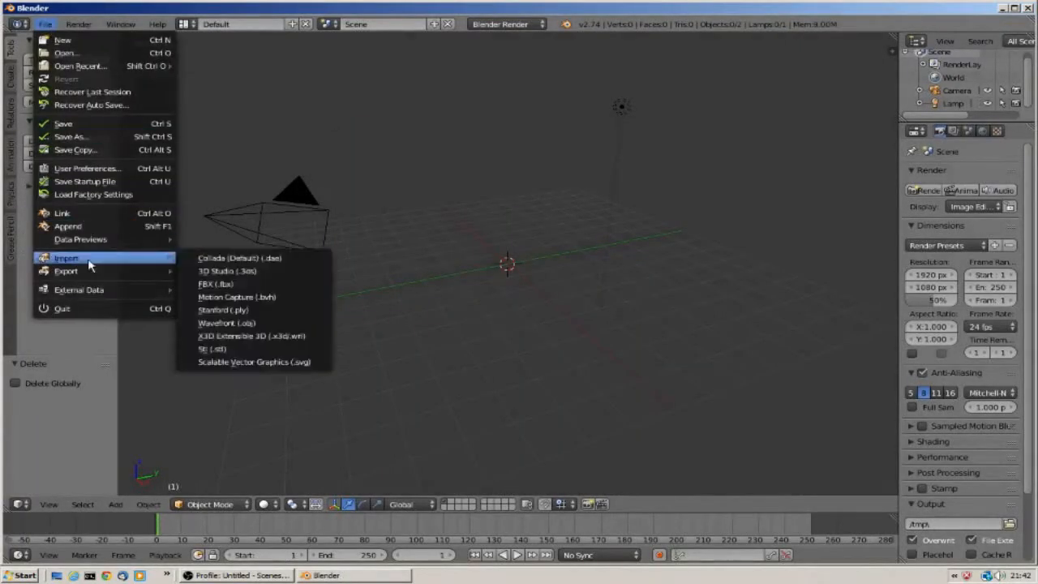
pyautogui.click(45, 23)
pyautogui.moveTo(89, 260)
pyautogui.click(231, 364)
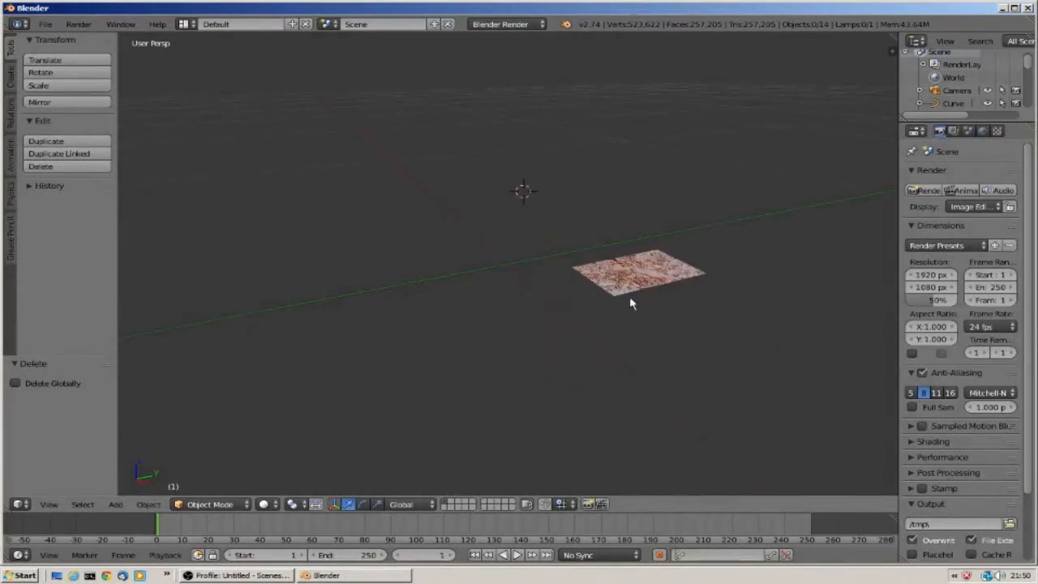
# Step: Select all the imported curves together and scale them up
pyautogui.click(59, 85)
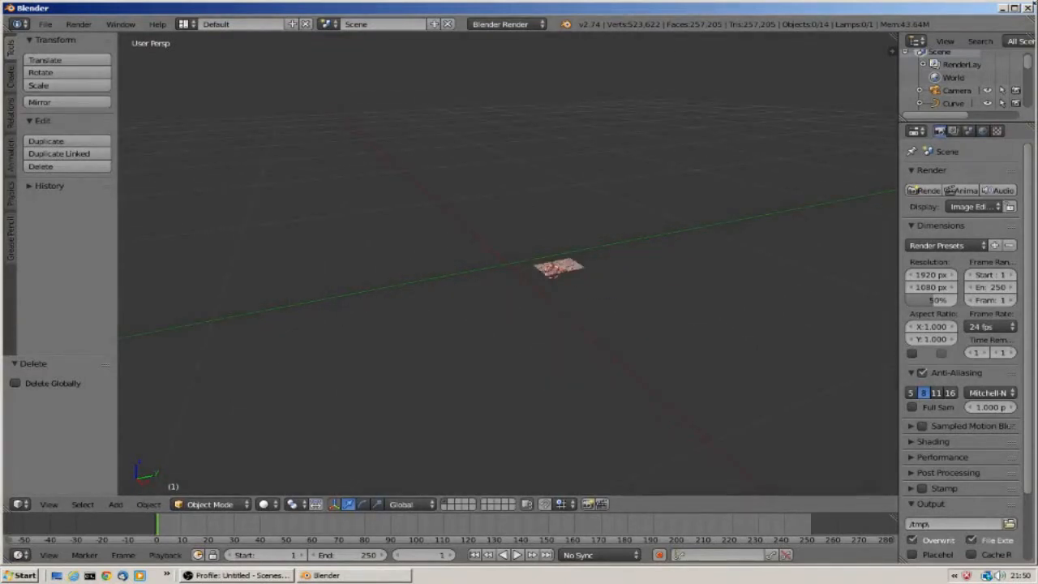
pyautogui.press('b')
pyautogui.moveTo(466, 208); pyautogui.dragTo(649, 341)
pyautogui.click(584, 336)
pyautogui.click(36, 88)
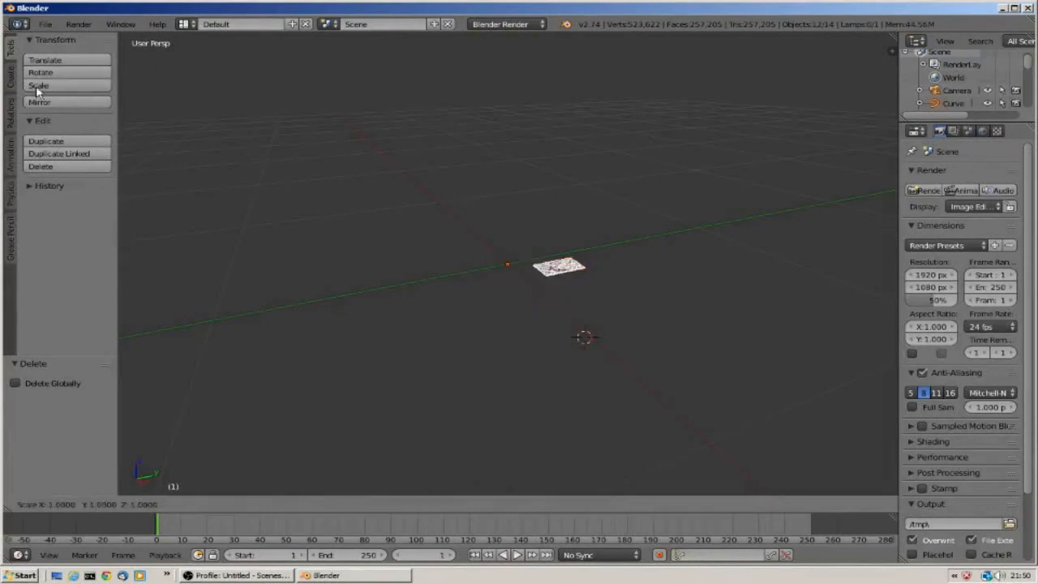
pyautogui.click(672, 114)
# Step: Move the enlarged artwork about -3.54 along the X axis
pyautogui.scroll(-8, 321, 178)
pyautogui.moveTo(548, 255); pyautogui.dragTo(261, 284)
pyautogui.scroll(3, 475, 277)
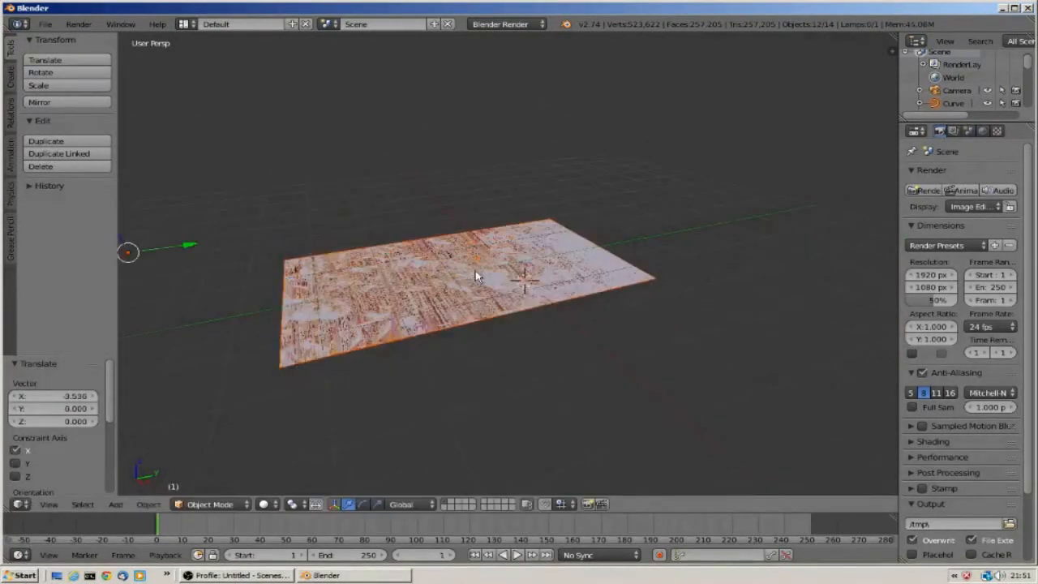
# Step: Lift the first traced colour layers out of the flat artwork along the Z axis
pyautogui.rightClick(374, 299)
pyautogui.scroll(-2, 374, 300)
pyautogui.moveTo(221, 213); pyautogui.dragTo(203, 55)
pyautogui.rightClick(414, 281)
pyautogui.rightClick(409, 273)
pyautogui.rightClick(409, 272)
pyautogui.rightClick(408, 285)
pyautogui.rightClick(397, 292)
pyautogui.moveTo(221, 214); pyautogui.dragTo(202, 39)
# Step: Spread further colour layers along Z into a stack above the base, raising the dark brown layer about 5.7 to the top
pyautogui.rightClick(402, 292)
pyautogui.scroll(-3, 399, 293)
pyautogui.moveTo(334, 220); pyautogui.dragTo(342, 97)
pyautogui.rightClick(451, 287)
pyautogui.moveTo(337, 218); pyautogui.dragTo(334, 36)
pyautogui.rightClick(455, 286)
pyautogui.rightClick(454, 287)
pyautogui.rightClick(456, 286)
pyautogui.moveTo(340, 219); pyautogui.dragTo(344, 470)
pyautogui.scroll(-2, 417, 430)
pyautogui.moveTo(388, 218); pyautogui.dragTo(390, 229)
pyautogui.moveTo(390, 229); pyautogui.dragTo(473, 238, button='middle')
pyautogui.scroll(4, 473, 238)
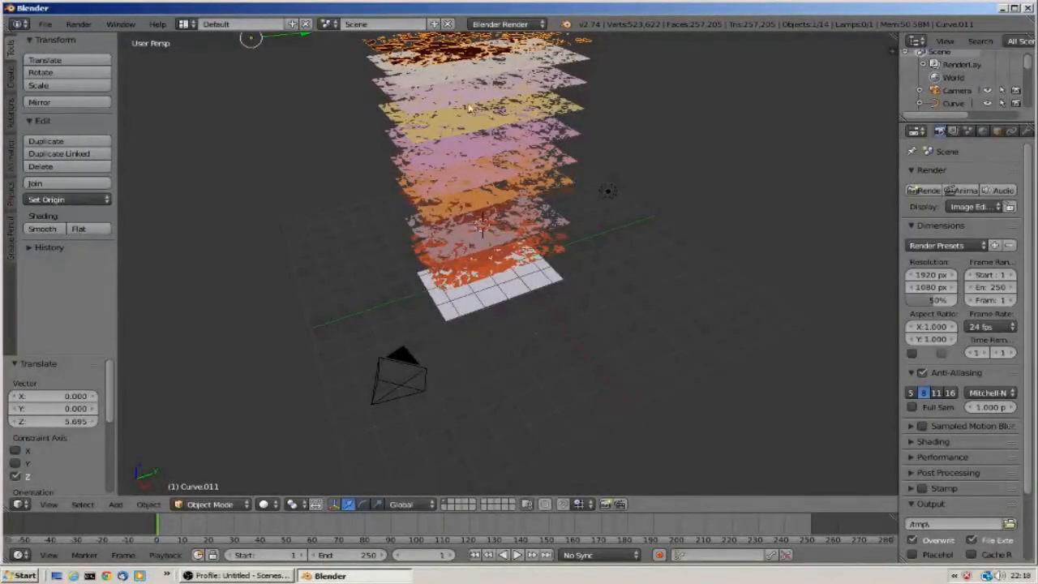
# Step: Raise the orange-red layer just above the base about 8.6 along Z to the top of the stack
pyautogui.scroll(-3, 468, 223)
pyautogui.scroll(3, 470, 187)
pyautogui.rightClick(488, 274)
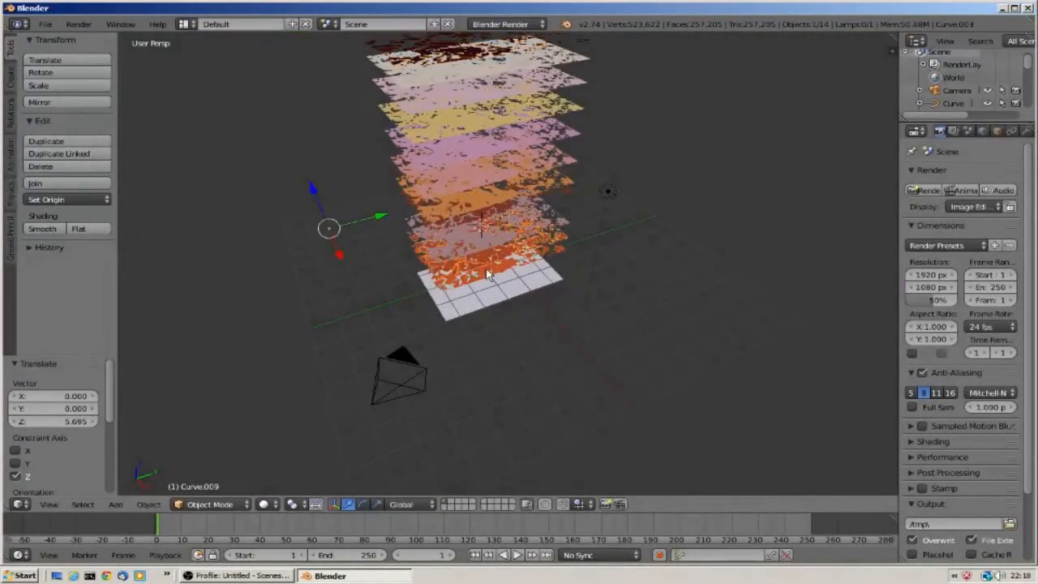
pyautogui.moveTo(322, 205); pyautogui.dragTo(286, 423)
# Step: Raise the dark brown layer about 0.62 along Z so it sits above the orange-red layer
pyautogui.scroll(-4, 359, 417)
pyautogui.moveTo(405, 332); pyautogui.dragTo(452, 254, button='middle')
pyautogui.scroll(7, 470, 276)
pyautogui.scroll(-5, 484, 274)
pyautogui.moveTo(491, 299); pyautogui.dragTo(431, 292, button='middle')
pyautogui.scroll(-4, 454, 219)
pyautogui.rightClick(463, 170)
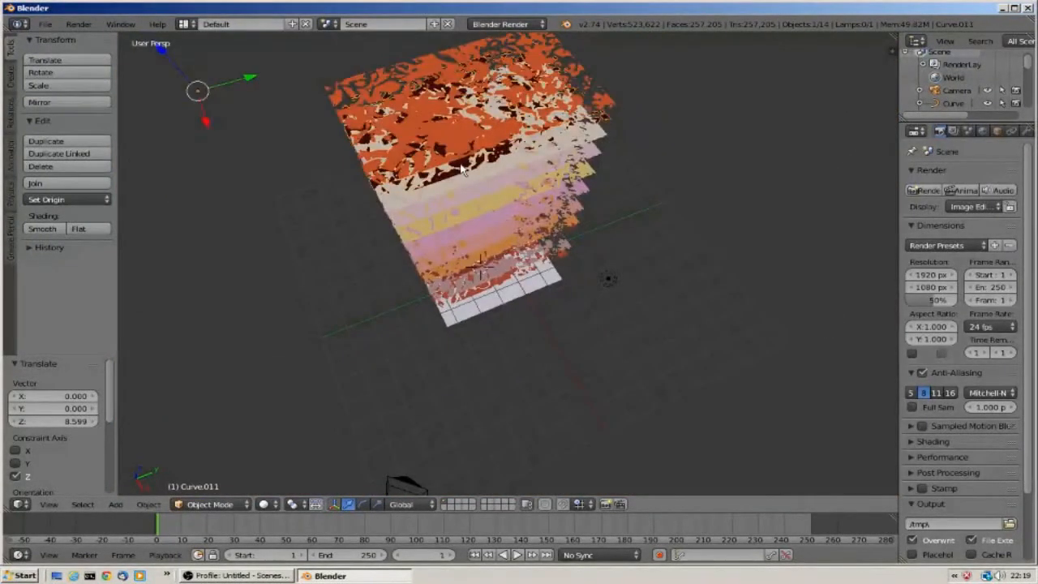
pyautogui.moveTo(166, 54); pyautogui.dragTo(162, 480)
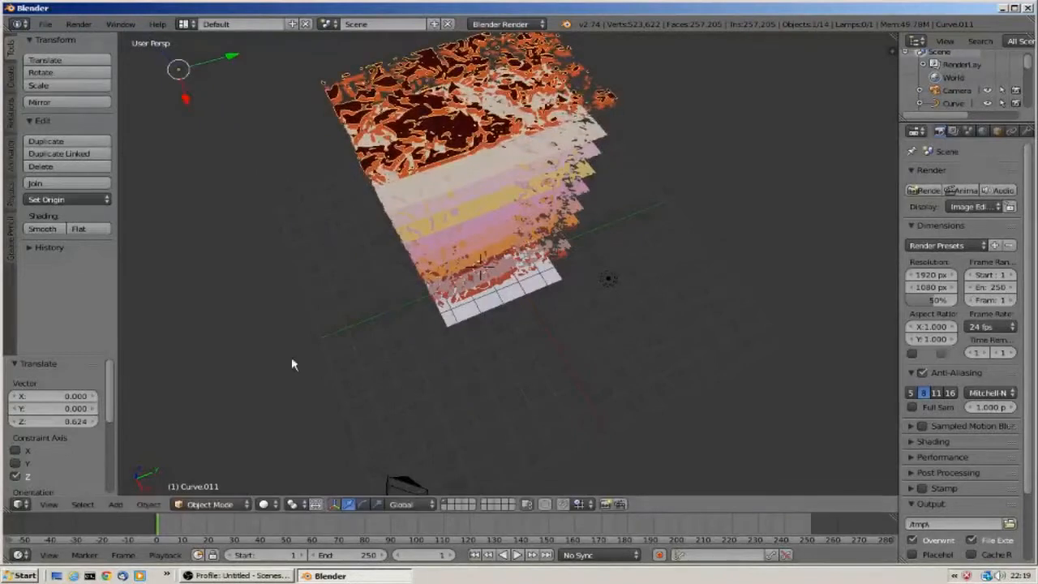
# Step: Raise the low greyish-mauve layer about 6.6 along Z, and lift the brick-red layer off the base as well
pyautogui.rightClick(443, 255)
pyautogui.moveTo(334, 257); pyautogui.dragTo(464, 341, button='middle')
pyautogui.scroll(3, 477, 364)
pyautogui.scroll(-5, 479, 365)
pyautogui.scroll(3, 463, 341)
pyautogui.moveTo(299, 288); pyautogui.dragTo(297, 80)
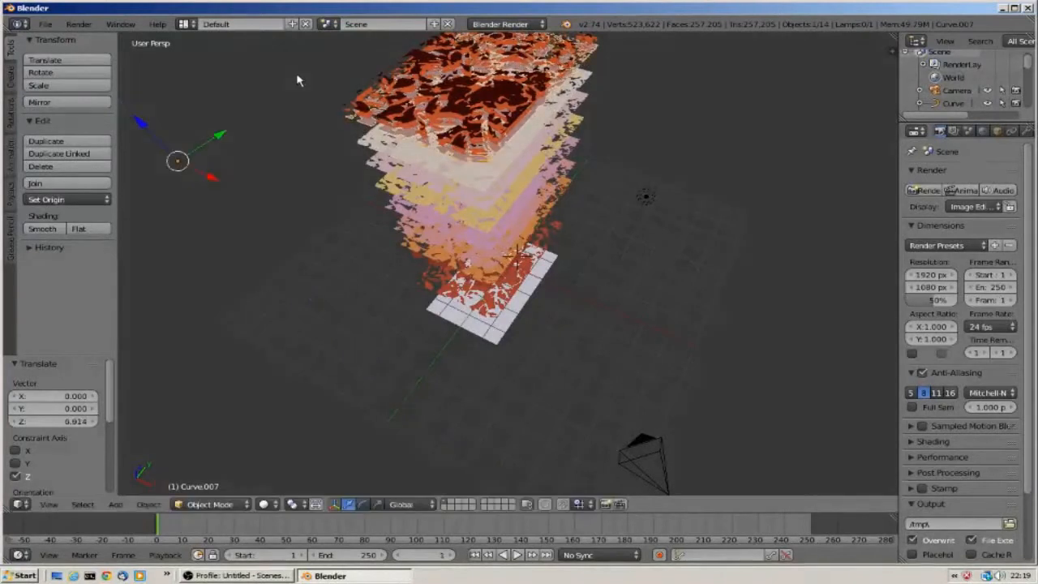
pyautogui.moveTo(307, 299); pyautogui.dragTo(286, 82)
# Step: Raise the remaining low orange layers along Z to just below the red layers, the last one by about 4.75
pyautogui.rightClick(475, 276)
pyautogui.moveTo(385, 243); pyautogui.dragTo(432, 255, button='middle')
pyautogui.rightClick(432, 255)
pyautogui.scroll(-2, 426, 251)
pyautogui.moveTo(320, 202); pyautogui.dragTo(321, 91)
pyautogui.scroll(6, 359, 225)
pyautogui.scroll(-3, 394, 97)
pyautogui.scroll(4, 476, 209)
pyautogui.moveTo(395, 108); pyautogui.dragTo(517, 167, button='middle')
pyautogui.scroll(-4, 527, 205)
pyautogui.rightClick(517, 198)
pyautogui.scroll(-3, 516, 198)
pyautogui.moveTo(314, 166); pyautogui.dragTo(317, 92)
pyautogui.scroll(2, 422, 144)
pyautogui.scroll(-2, 434, 134)
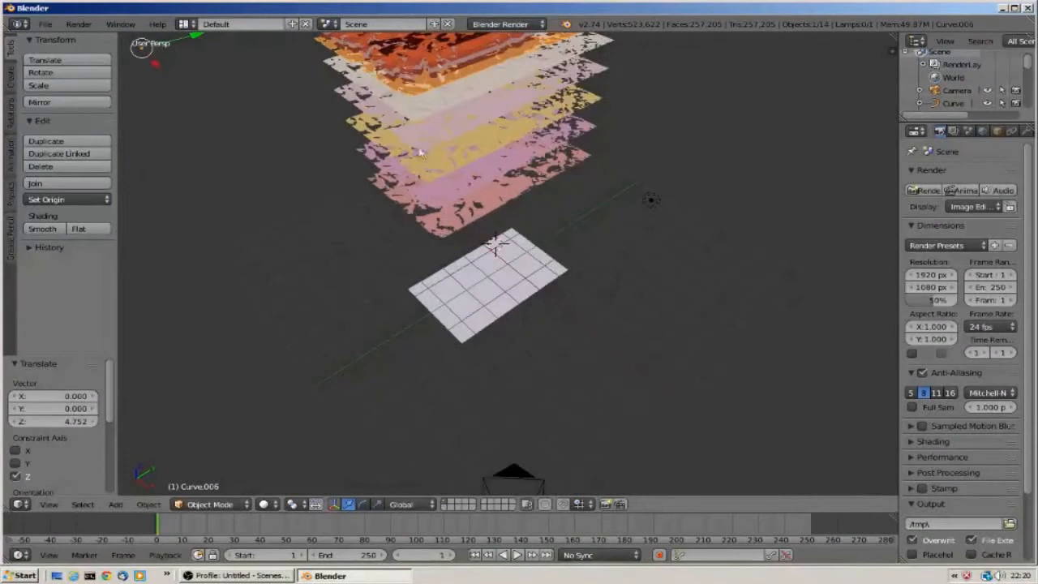
# Step: Lower the pale pink layer about 1.38 and the off-white layer about 1.76 along Z to sit beneath the yellow layer
pyautogui.moveTo(418, 153); pyautogui.dragTo(412, 117, button='middle')
pyautogui.scroll(-3, 438, 219)
pyautogui.keyDown('shift'); pyautogui.scroll(4, 454, 285); pyautogui.keyUp('shift')
pyautogui.scroll(7, 487, 251)
pyautogui.keyDown('shift'); pyautogui.scroll(4, 387, 281); pyautogui.keyUp('shift')
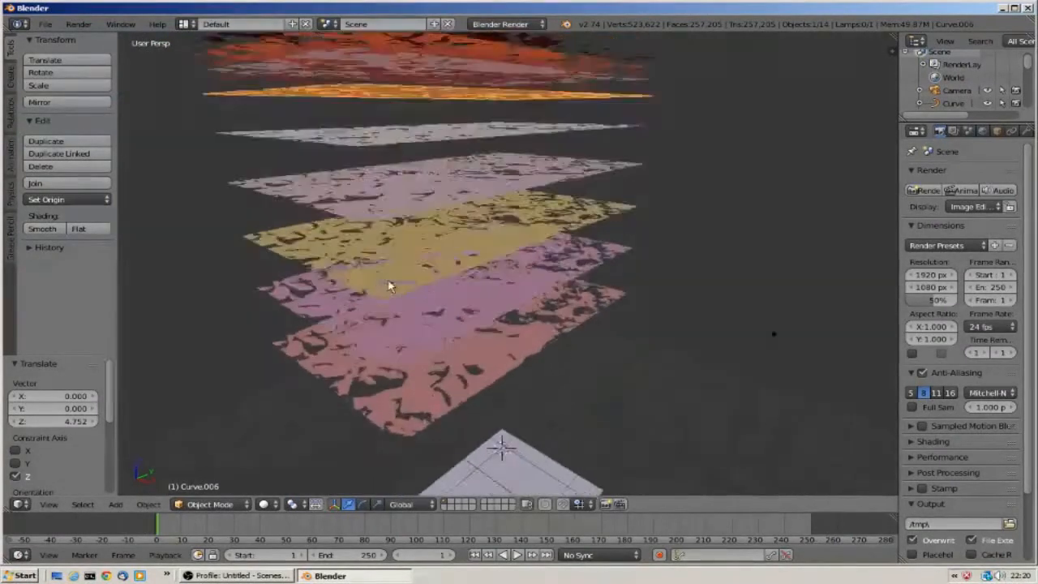
pyautogui.moveTo(379, 298); pyautogui.dragTo(436, 283, button='middle')
pyautogui.scroll(-3, 449, 275)
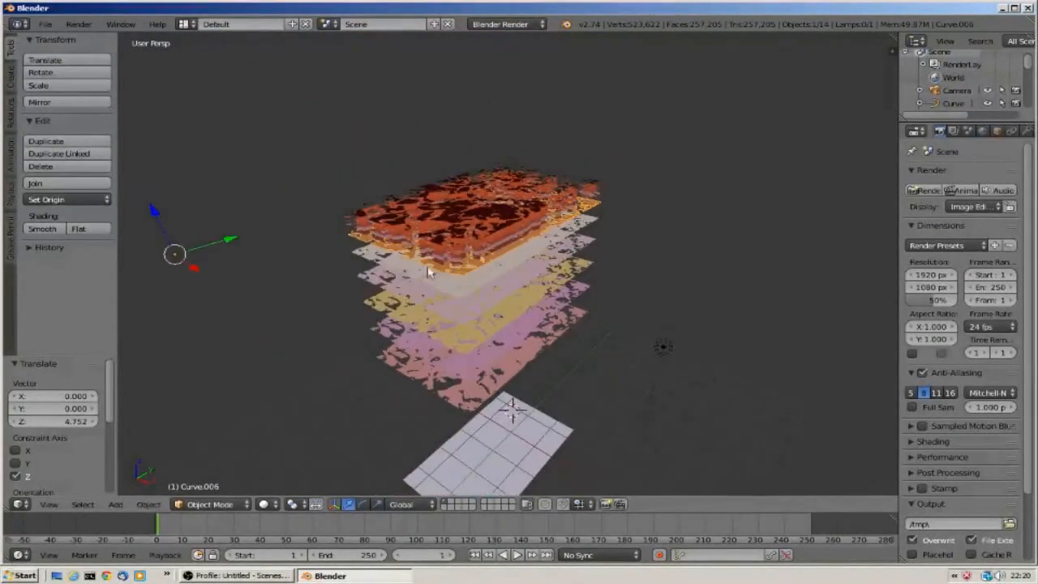
pyautogui.moveTo(154, 211); pyautogui.dragTo(199, 328)
pyautogui.scroll(3, 498, 247)
pyautogui.rightClick(499, 247)
pyautogui.scroll(-3, 499, 246)
pyautogui.moveTo(171, 261); pyautogui.dragTo(178, 316)
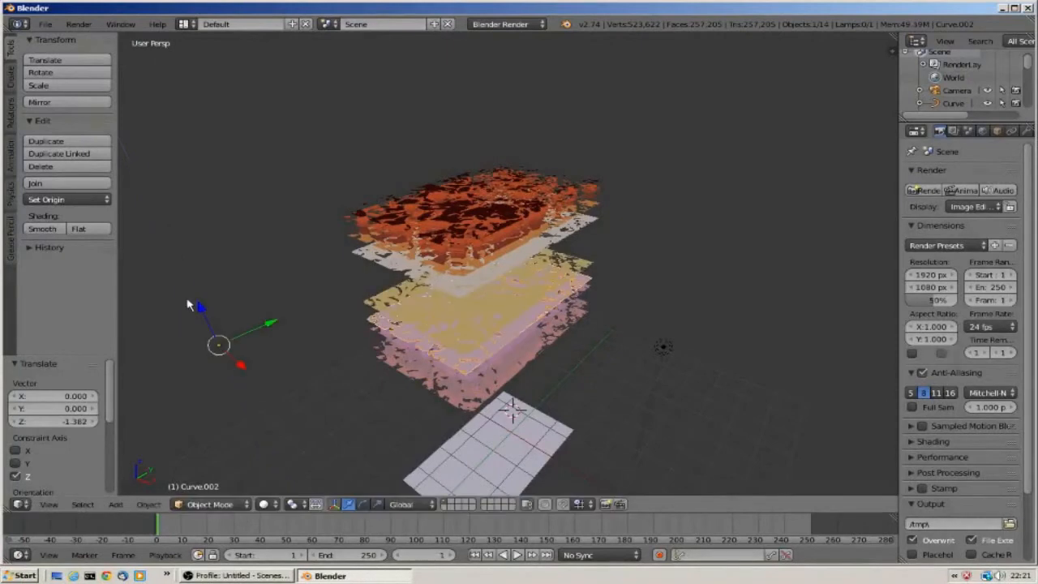
pyautogui.moveTo(165, 234); pyautogui.dragTo(175, 305)
# Step: Raise the salmon-pink layer above the base about 3.72 along Z to just beneath the orange layers
pyautogui.moveTo(287, 260); pyautogui.dragTo(338, 225, button='middle')
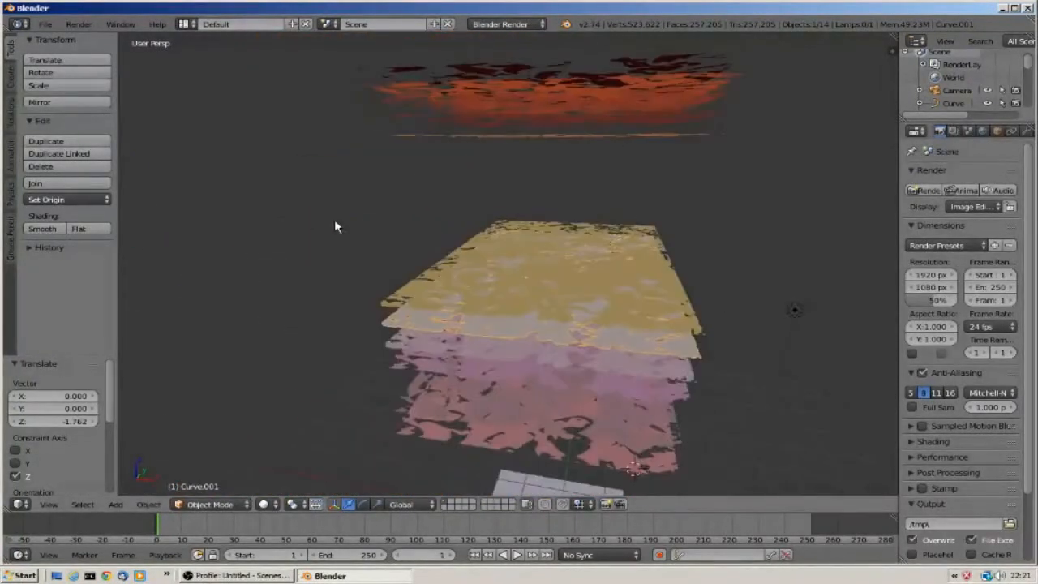
pyautogui.moveTo(381, 301); pyautogui.dragTo(430, 391, button='middle')
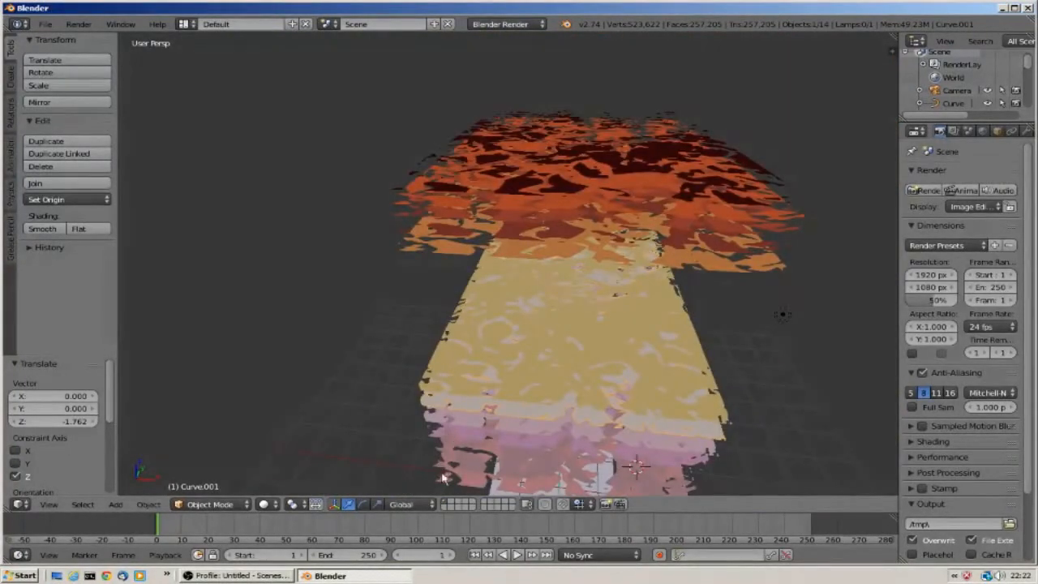
pyautogui.moveTo(444, 430); pyautogui.dragTo(476, 465, button='middle')
pyautogui.rightClick(474, 465)
pyautogui.scroll(-3, 420, 357)
pyautogui.moveTo(338, 447); pyautogui.dragTo(295, 294)
pyautogui.scroll(6, 428, 258)
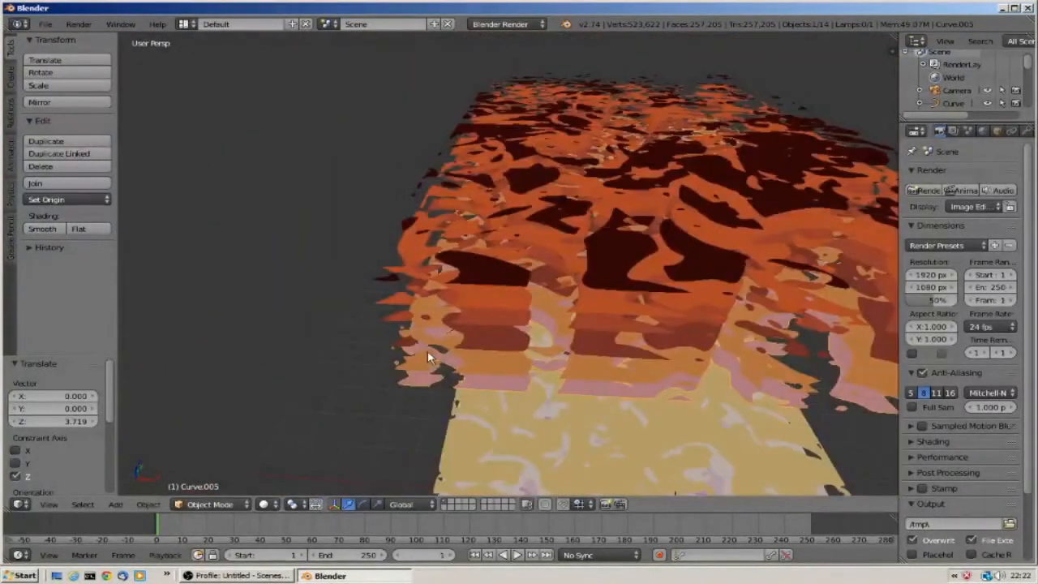
# Step: Lower a layer from the upper stack along Z toward the yellow layer and fine-tune its height
pyautogui.moveTo(427, 350); pyautogui.dragTo(371, 387, button='middle')
pyautogui.scroll(-4, 371, 387)
pyautogui.scroll(2, 352, 292)
pyautogui.rightClick(479, 310)
pyautogui.scroll(2, 458, 307)
pyautogui.moveTo(457, 307); pyautogui.dragTo(322, 327, button='middle')
pyautogui.scroll(3, 345, 272)
pyautogui.moveTo(349, 263); pyautogui.dragTo(336, 235, button='middle')
pyautogui.scroll(-1, 338, 236)
pyautogui.moveTo(513, 198); pyautogui.dragTo(507, 267, button='middle')
pyautogui.scroll(-4, 490, 266)
pyautogui.rightClick(490, 265)
pyautogui.moveTo(537, 54); pyautogui.dragTo(540, 457)
pyautogui.scroll(3, 570, 297)
pyautogui.moveTo(570, 297); pyautogui.dragTo(732, 95, button='middle')
pyautogui.press('g')
pyautogui.moveTo(837, 499); pyautogui.dragTo(839, 483)
# Step: Raise the pale layers beneath the yellow layer along Z to close the gaps, one of them by about 0.76
pyautogui.rightClick(508, 271)
pyautogui.scroll(5, 546, 213)
pyautogui.moveTo(547, 213); pyautogui.dragTo(543, 246, button='middle')
pyautogui.scroll(-6, 539, 241)
pyautogui.scroll(3, 671, 177)
pyautogui.moveTo(672, 177); pyautogui.dragTo(608, 131, button='middle')
pyautogui.scroll(2, 633, 175)
pyautogui.scroll(-3, 609, 132)
pyautogui.scroll(1, 544, 224)
pyautogui.moveTo(545, 224); pyautogui.dragTo(500, 123, button='middle')
pyautogui.rightClick(497, 221)
pyautogui.press('g')
pyautogui.press('z')
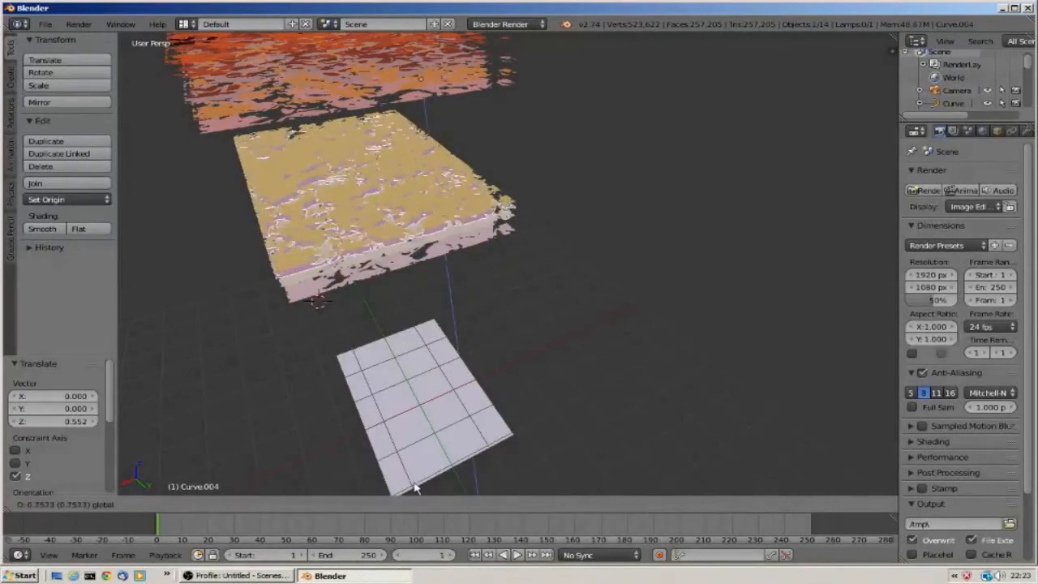
pyautogui.click(503, 238)
pyautogui.press('g')
pyautogui.press('z')
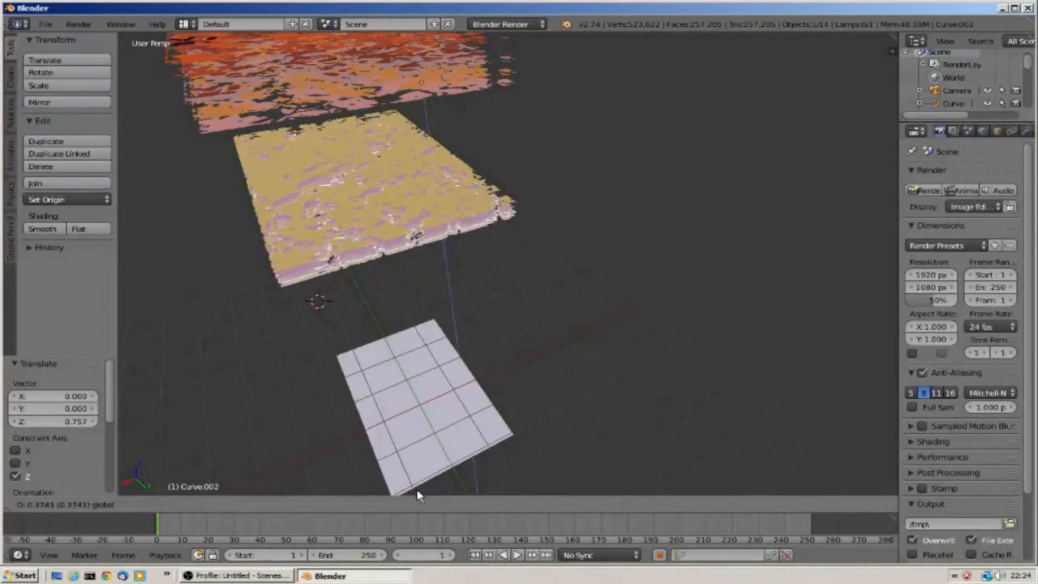
pyautogui.click(500, 204)
pyautogui.moveTo(507, 126); pyautogui.dragTo(523, 84, button='middle')
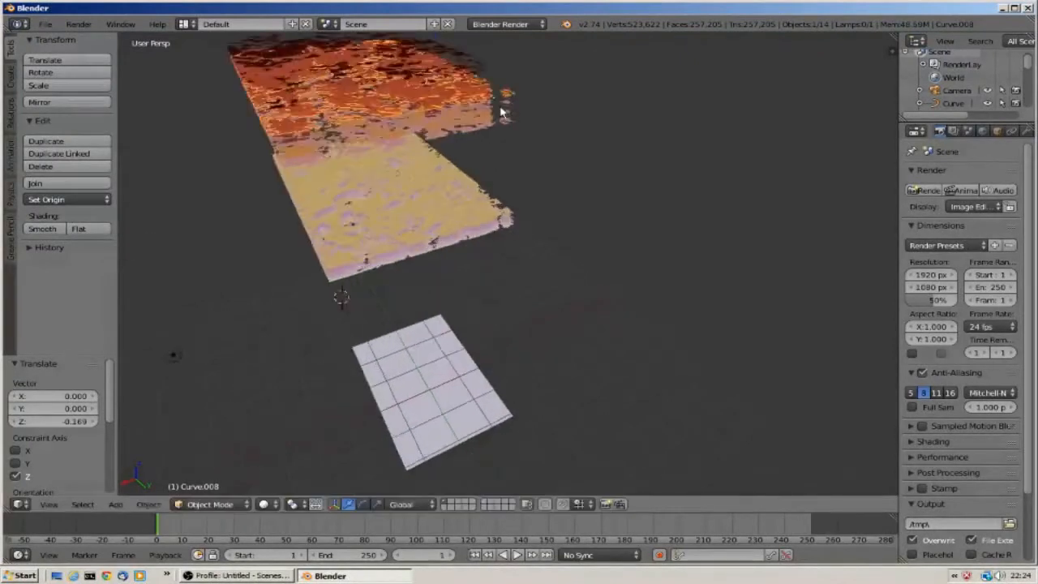
# Step: Lower the light orange, pinkish and brick-red layers along Z toward the yellow layer, one of them by about 2.02
pyautogui.moveTo(501, 114); pyautogui.dragTo(531, 213, button='middle')
pyautogui.scroll(-5, 480, 140)
pyautogui.scroll(4, 660, 157)
pyautogui.rightClick(660, 158)
pyautogui.scroll(-4, 660, 158)
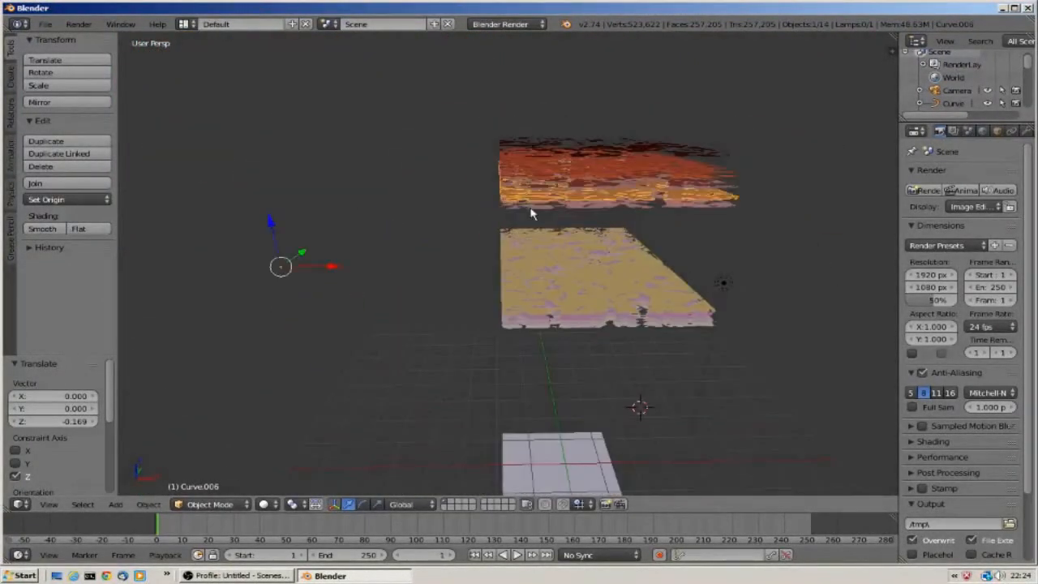
pyautogui.moveTo(277, 239); pyautogui.dragTo(333, 391)
pyautogui.rightClick(504, 195)
pyautogui.moveTo(269, 213)
pyautogui.mouseDown()
pyautogui.moveTo(309, 411)
pyautogui.moveTo(252, 347)
pyautogui.mouseUp()
pyautogui.rightClick(532, 185)
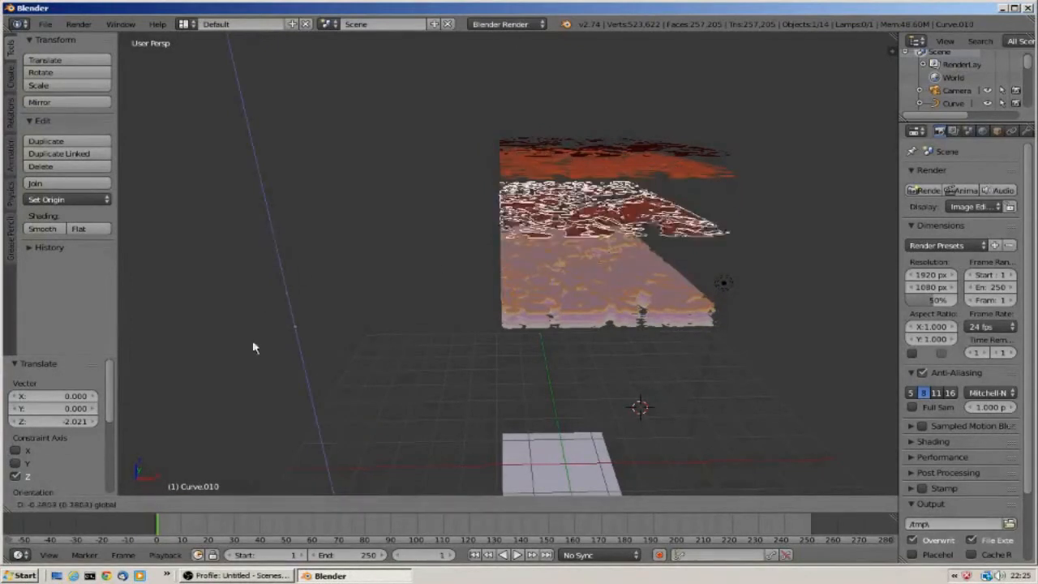
pyautogui.click(256, 418)
# Step: Lower the bright orange, red and dark maroon layers along Z onto the stack, by about 2.13, 2.15 and 2.32
pyautogui.moveTo(258, 188); pyautogui.dragTo(232, 408)
pyautogui.scroll(7, 164, 387)
pyautogui.moveTo(165, 388); pyautogui.dragTo(311, 456, button='middle')
pyautogui.scroll(-8, 312, 456)
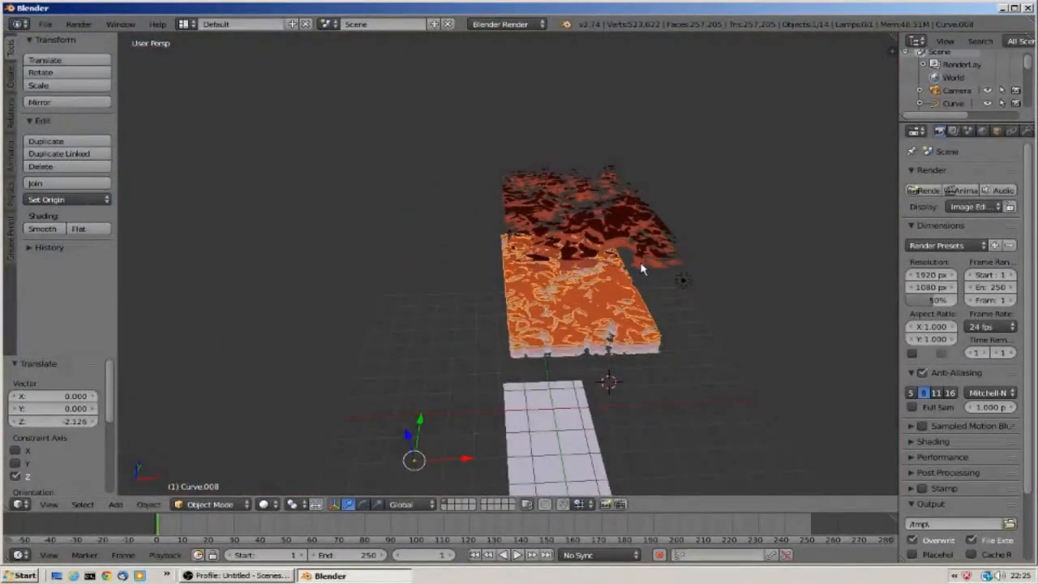
pyautogui.moveTo(386, 355); pyautogui.dragTo(396, 434)
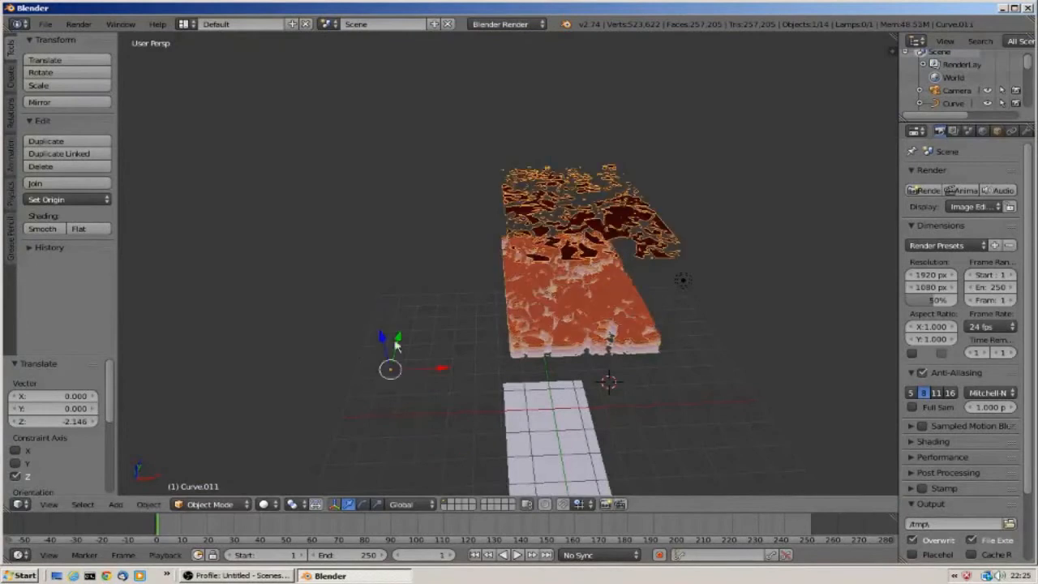
pyautogui.moveTo(396, 345); pyautogui.dragTo(369, 426)
# Step: Examine the compacted colour stack from above, up close and as a whole, for how the layers overlap
pyautogui.scroll(5, 519, 326)
pyautogui.moveTo(617, 284); pyautogui.dragTo(345, 362, button='middle')
pyautogui.scroll(-6, 555, 301)
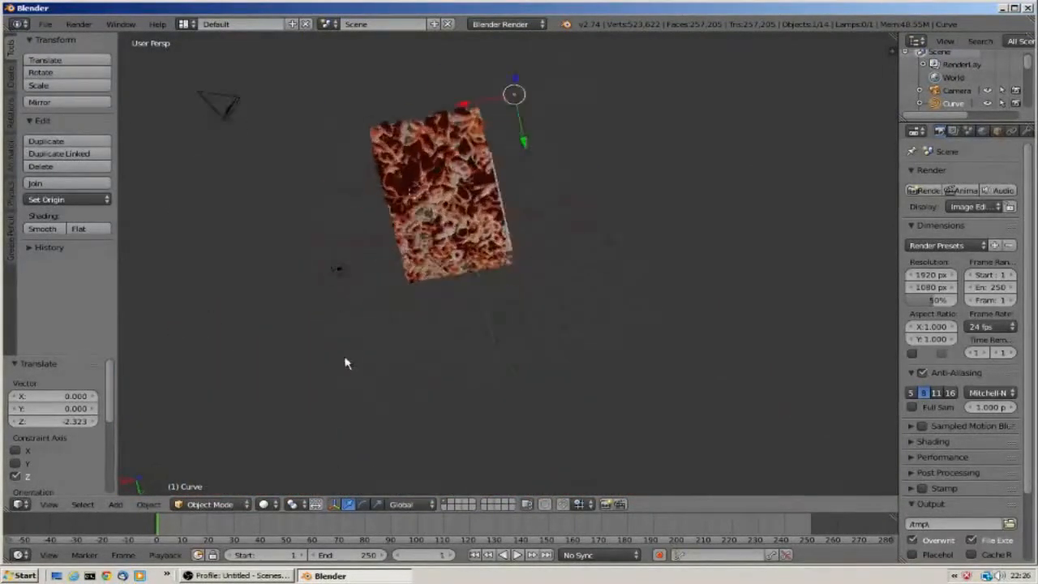
pyautogui.scroll(6, 408, 232)
pyautogui.moveTo(408, 232); pyautogui.dragTo(438, 234, button='middle')
pyautogui.click(83, 504)
pyautogui.moveTo(49, 504)
pyautogui.click(101, 455)
pyautogui.press('KP_Decimal')
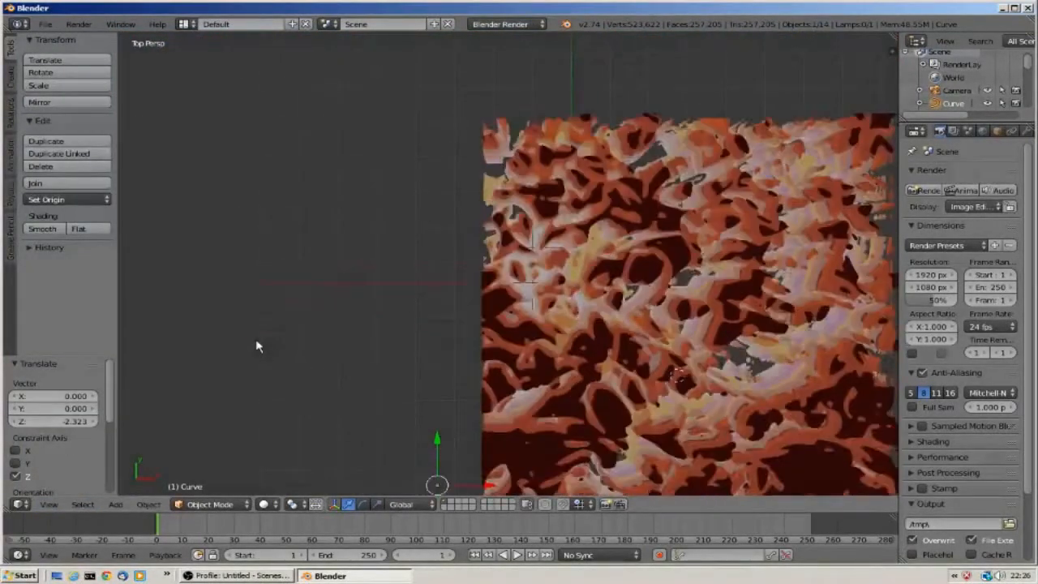
pyautogui.scroll(3, 498, 216)
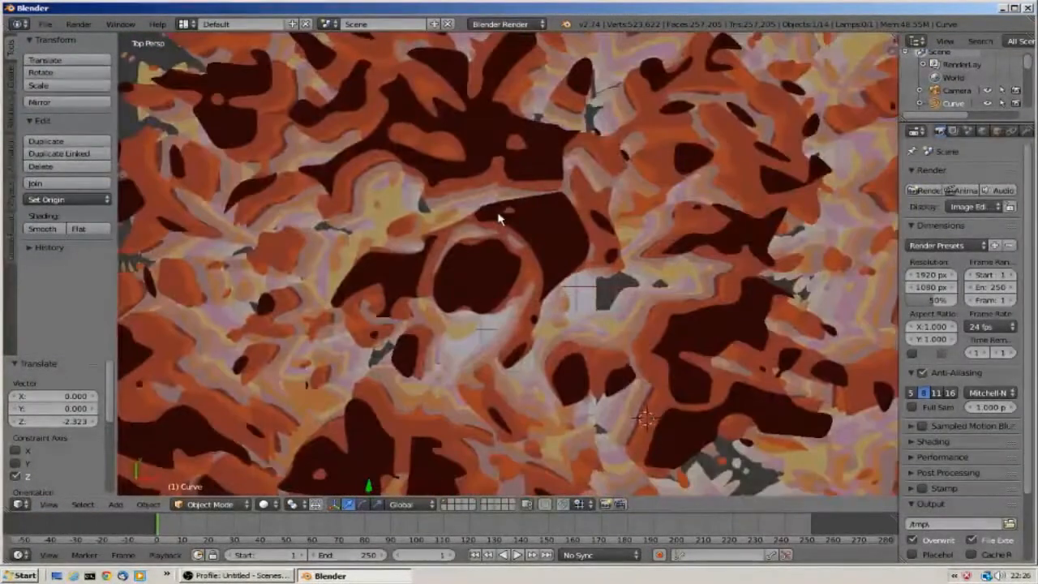
pyautogui.scroll(4, 498, 216)
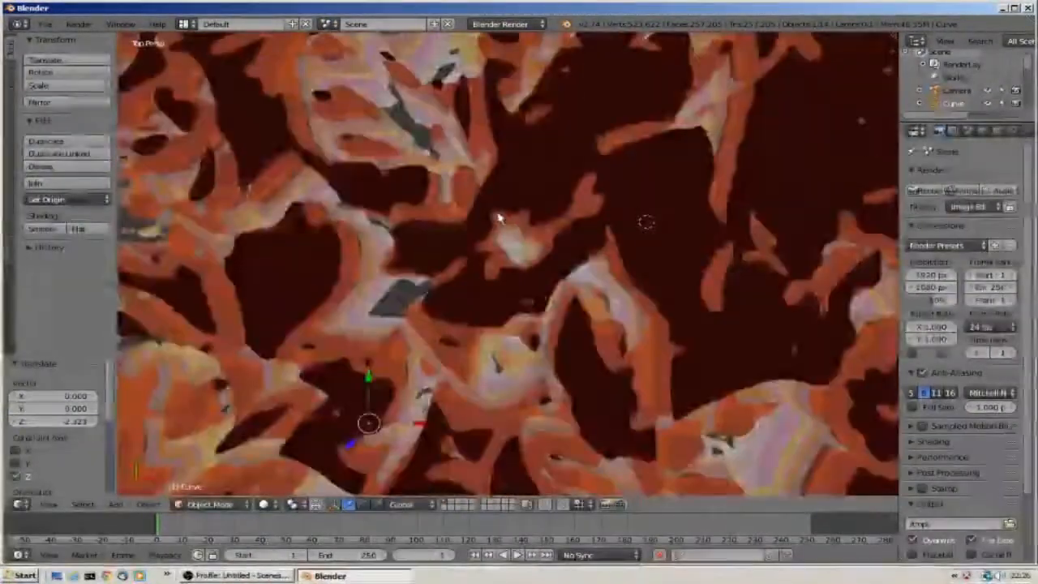
pyautogui.keyDown('shift'); pyautogui.scroll(8, 496, 216); pyautogui.keyUp('shift')
pyautogui.keyDown('shift'); pyautogui.scroll(-4, 475, 219); pyautogui.keyUp('shift')
pyautogui.scroll(-5, 470, 217)
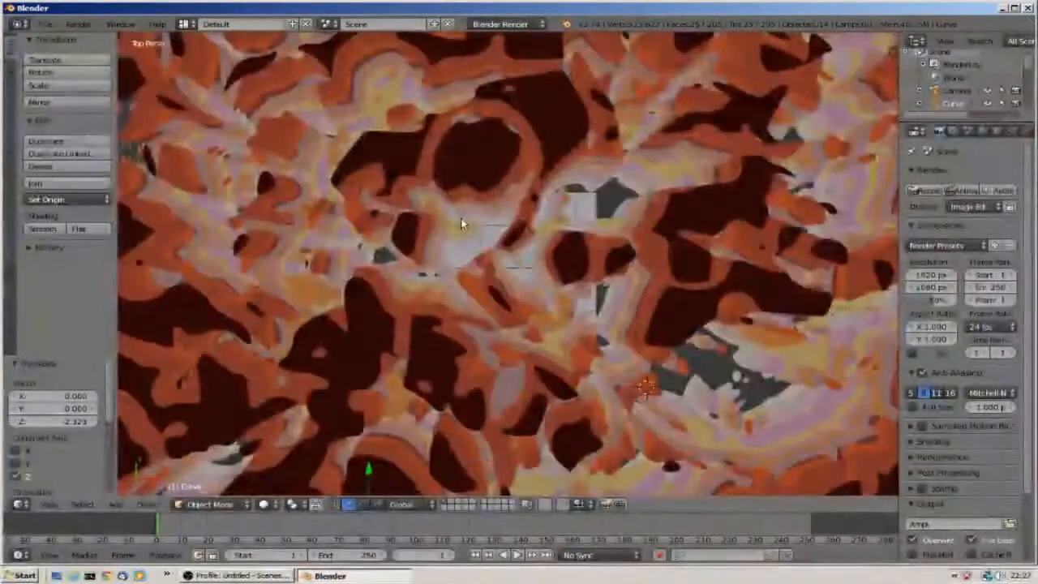
pyautogui.scroll(-10, 462, 225)
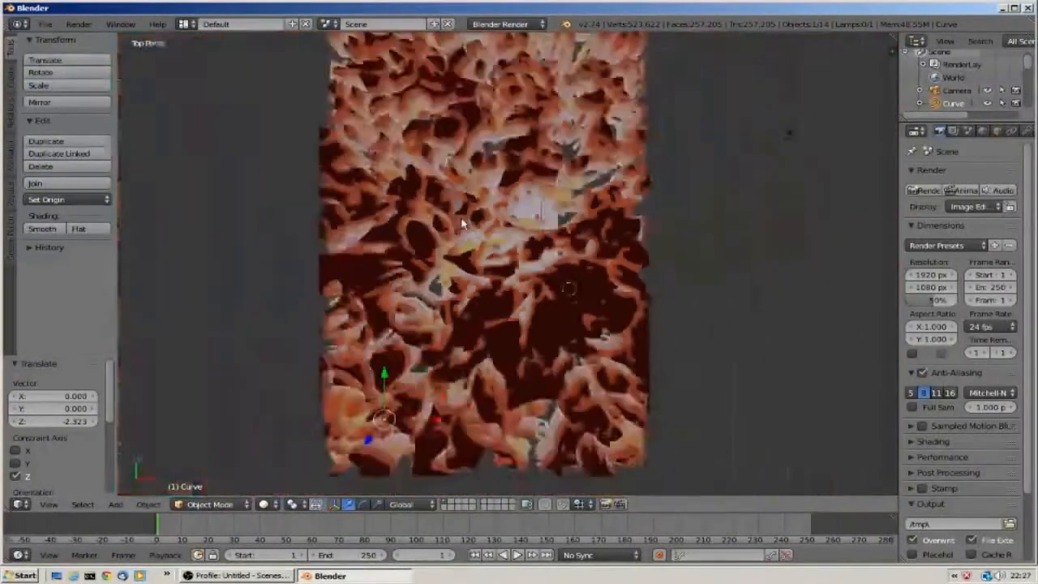
pyautogui.moveTo(320, 186); pyautogui.dragTo(398, 180, button='middle')
pyautogui.scroll(-4, 398, 181)
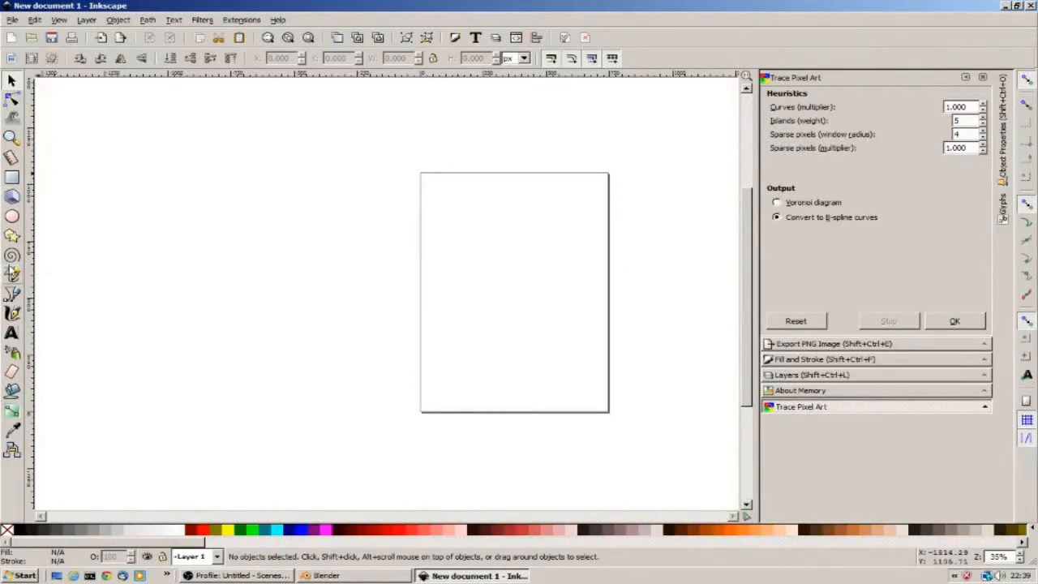
# Step: In Inkscape, draw a black-filled rectangle of about 729 × 1026 px covering nearly the whole page
pyautogui.click(13, 180)
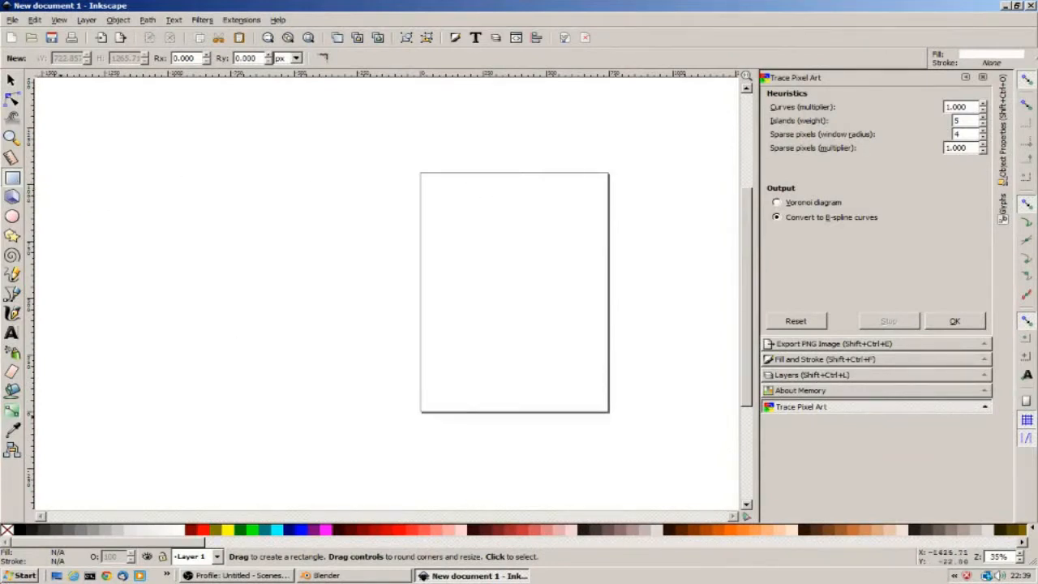
pyautogui.click(20, 532)
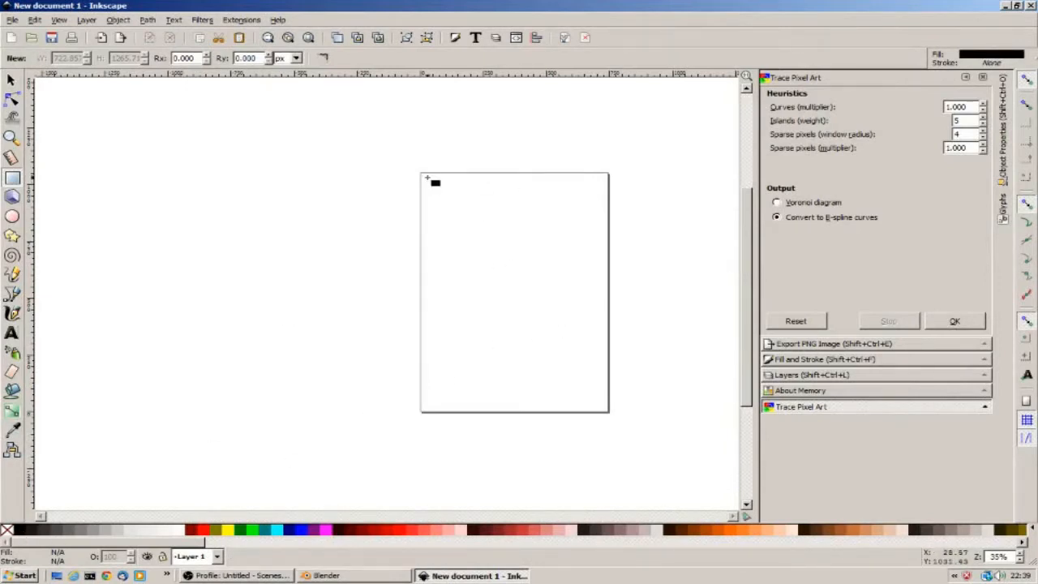
pyautogui.moveTo(423, 176)
pyautogui.mouseDown()
pyautogui.moveTo(589, 369)
pyautogui.moveTo(608, 411)
pyautogui.mouseUp()
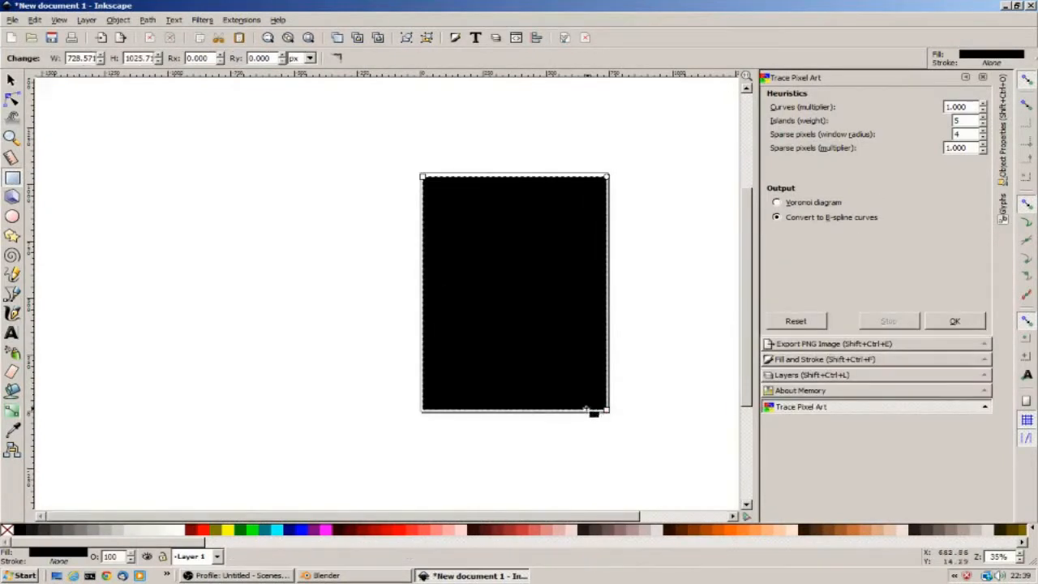
# Step: Save the drawing as an Inkscape SVG named blackbox
pyautogui.click(12, 20)
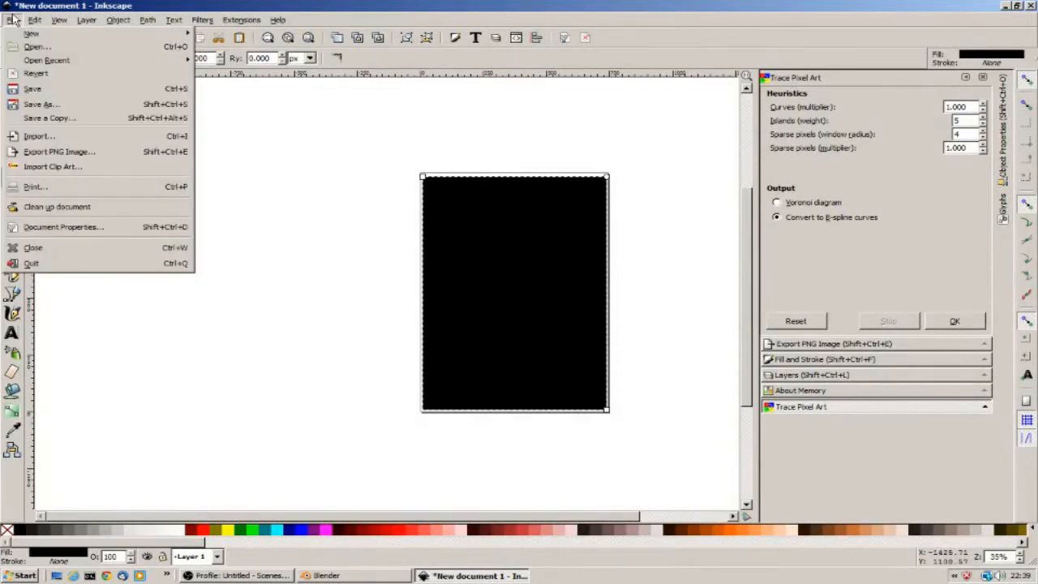
pyautogui.click(44, 105)
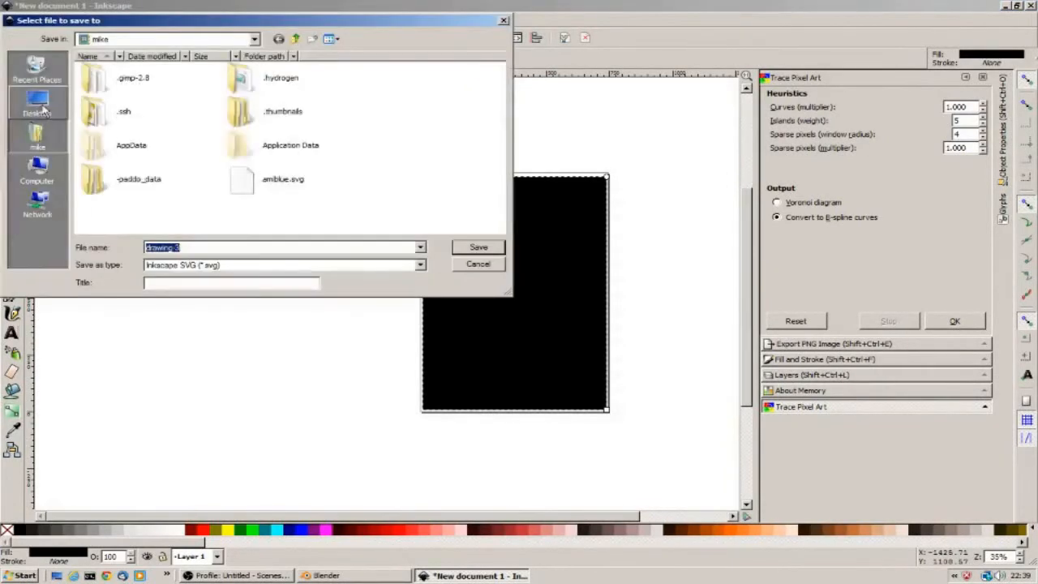
pyautogui.write('bla')
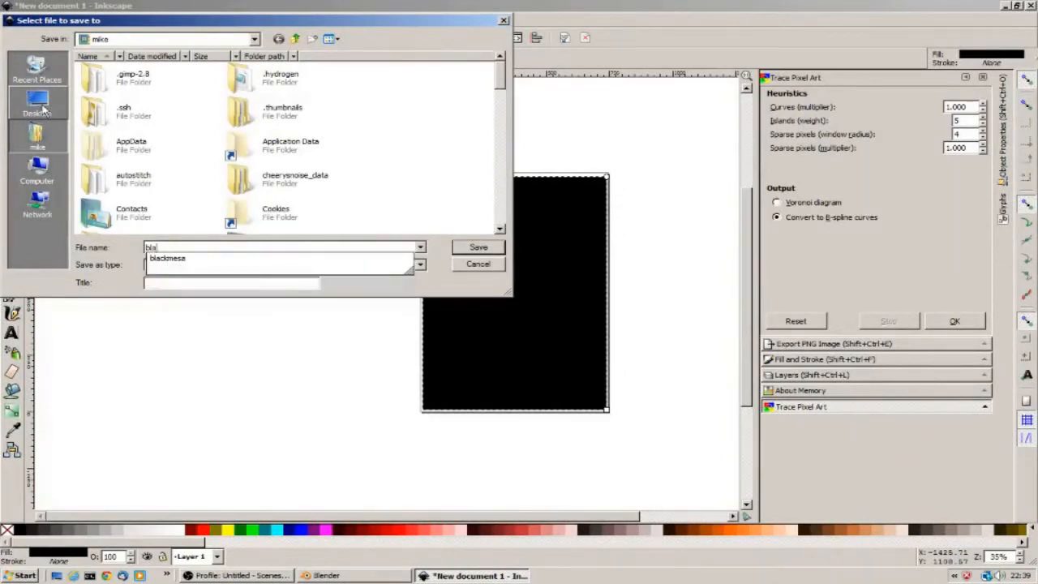
pyautogui.write('ckbox')
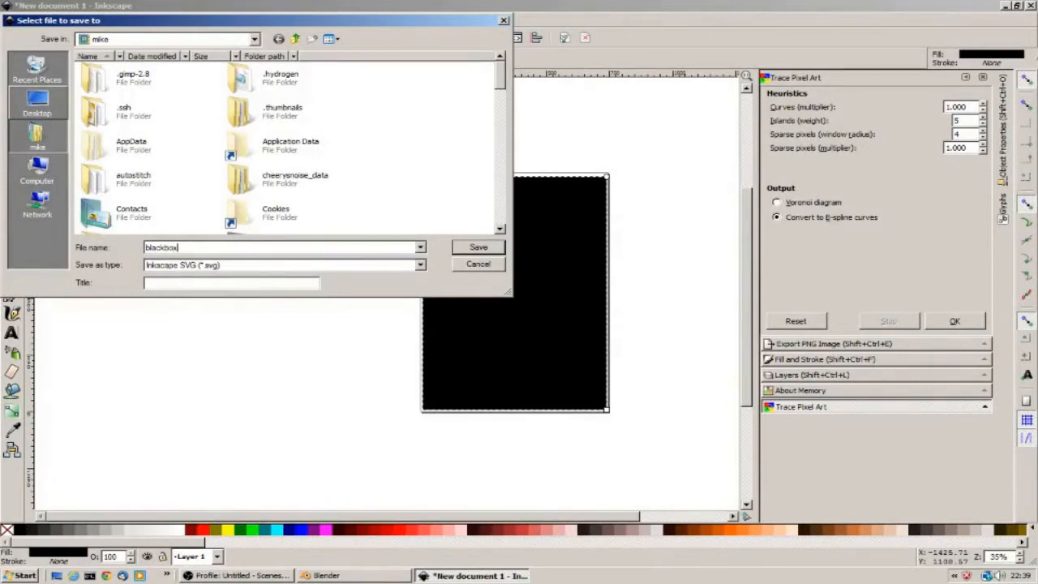
pyautogui.click(479, 248)
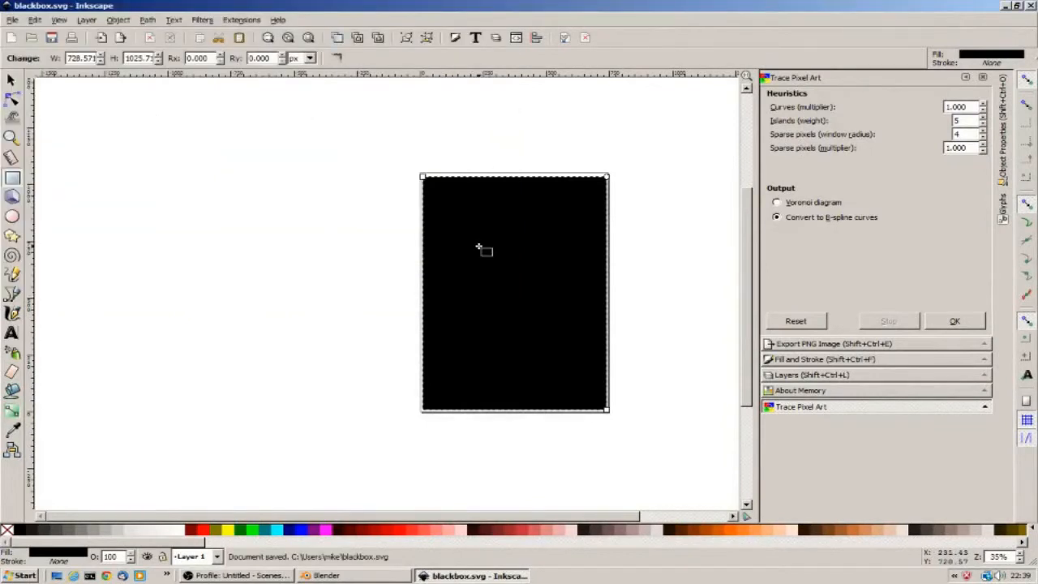
# Step: Switch to Blender and import blackbox.svg into the leaf scene
pyautogui.click(328, 576)
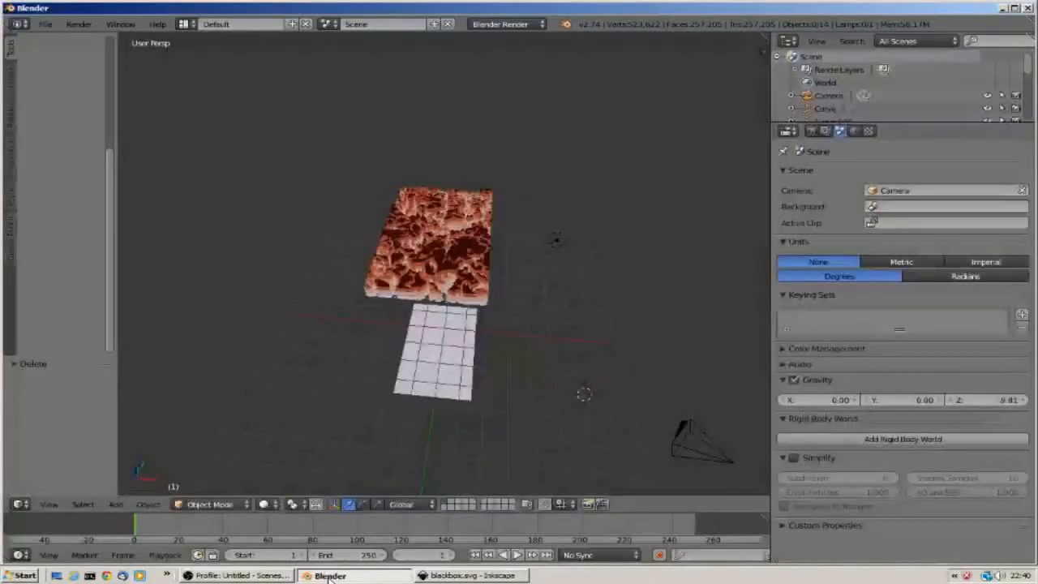
pyautogui.click(45, 25)
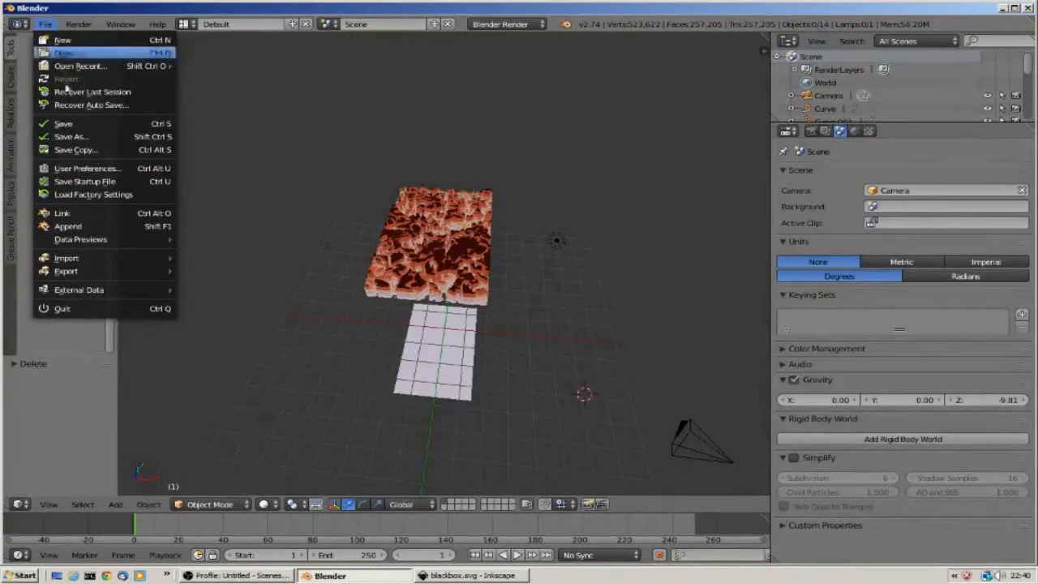
pyautogui.moveTo(97, 268)
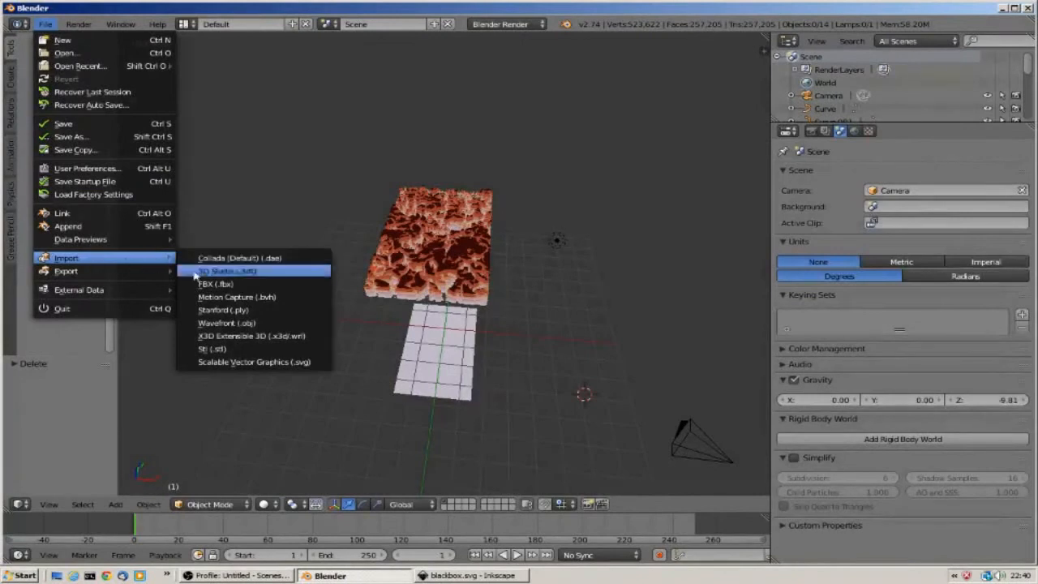
pyautogui.click(206, 362)
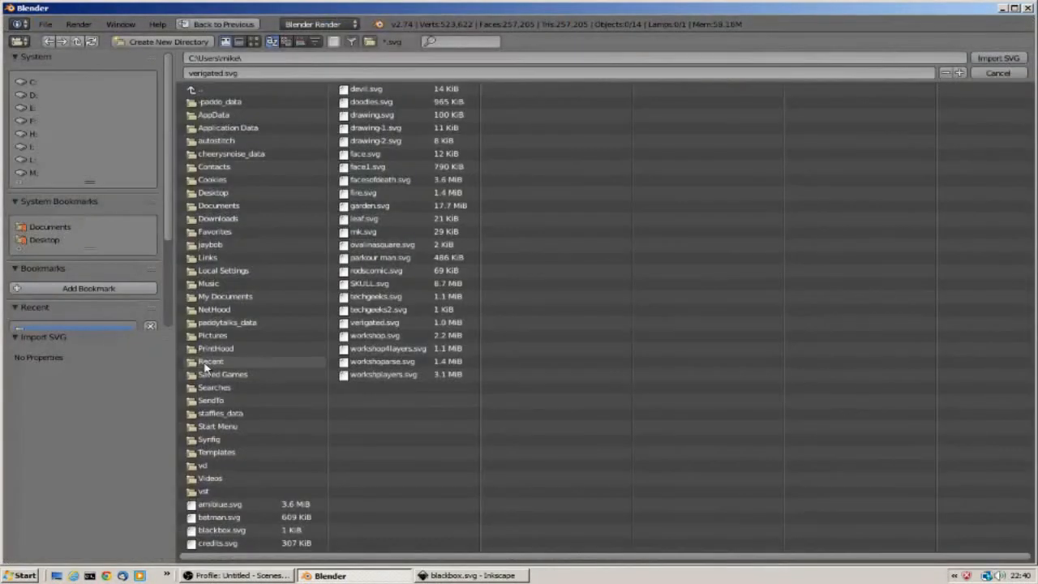
pyautogui.click(222, 531)
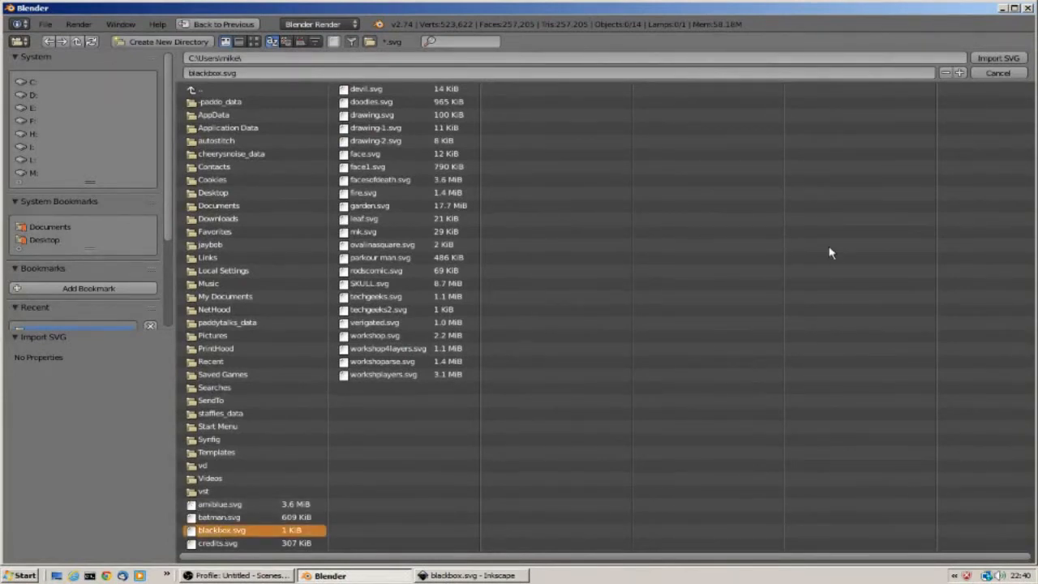
pyautogui.click(982, 58)
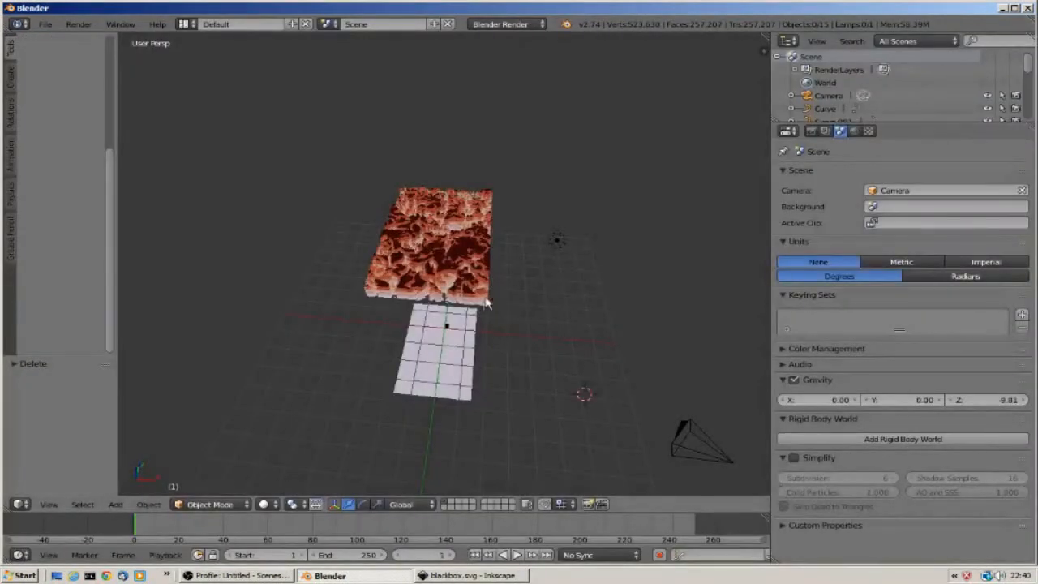
# Step: Scale the tiny imported black box up uniformly until it is far larger than the white base sheet
pyautogui.scroll(2, 447, 335)
pyautogui.keyDown('ctrl'); pyautogui.scroll(3, 447, 364); pyautogui.keyUp('ctrl')
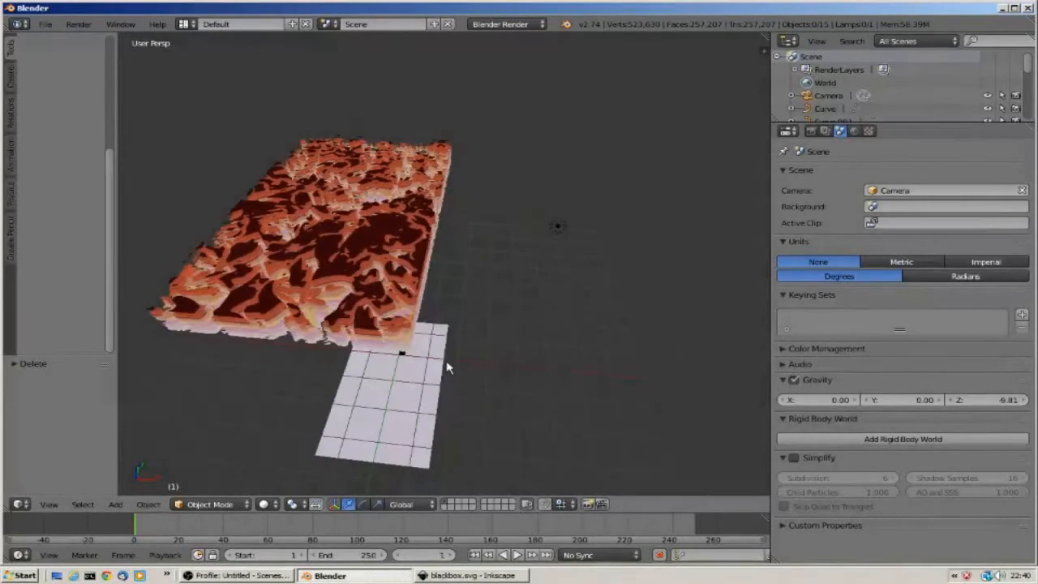
pyautogui.scroll(1, 397, 359)
pyautogui.scroll(1, 370, 369)
pyautogui.moveTo(405, 363); pyautogui.dragTo(345, 315, button='middle')
pyautogui.scroll(2, 346, 338)
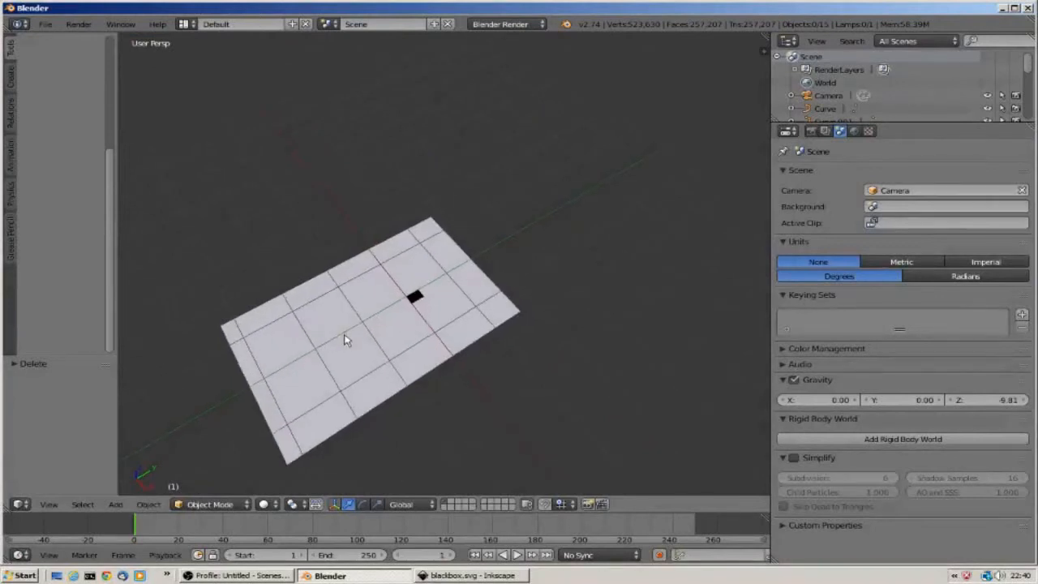
pyautogui.rightClick(438, 298)
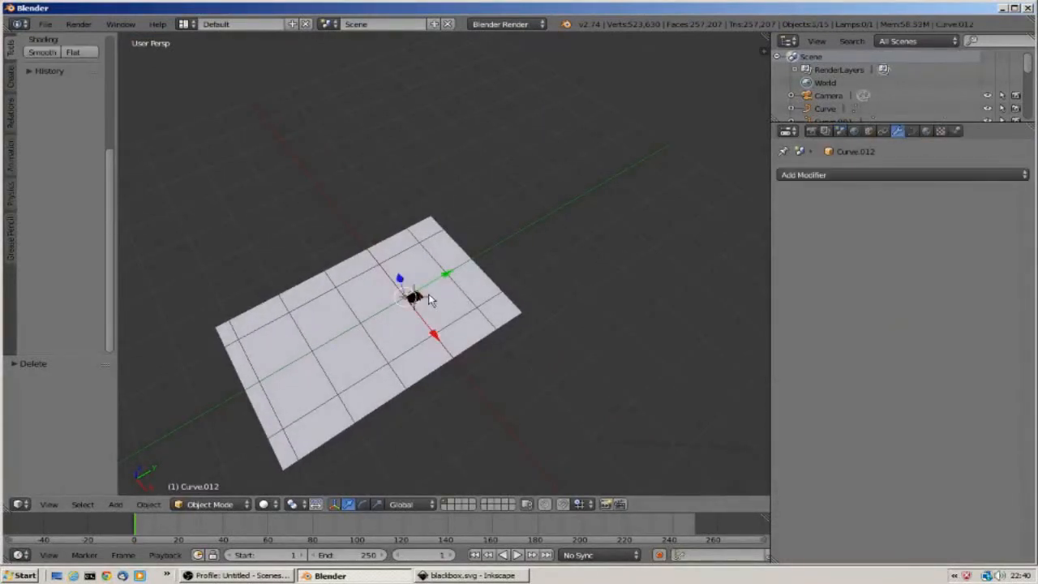
pyautogui.press('s')
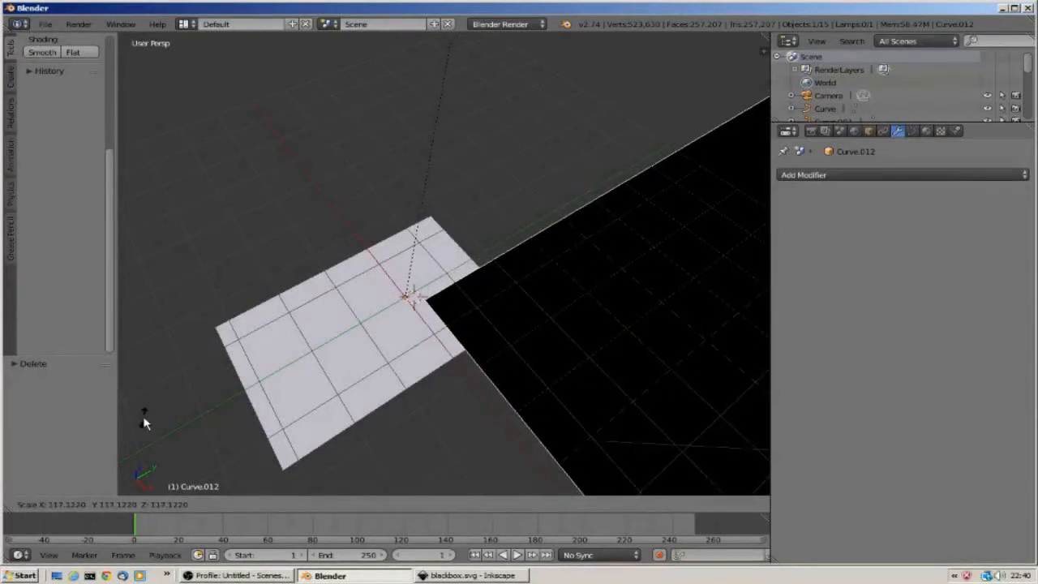
pyautogui.click(269, 47)
# Step: Move the enlarged black box along X so that its long edge runs past both sides of the leaf stack
pyautogui.scroll(-6, 317, 203)
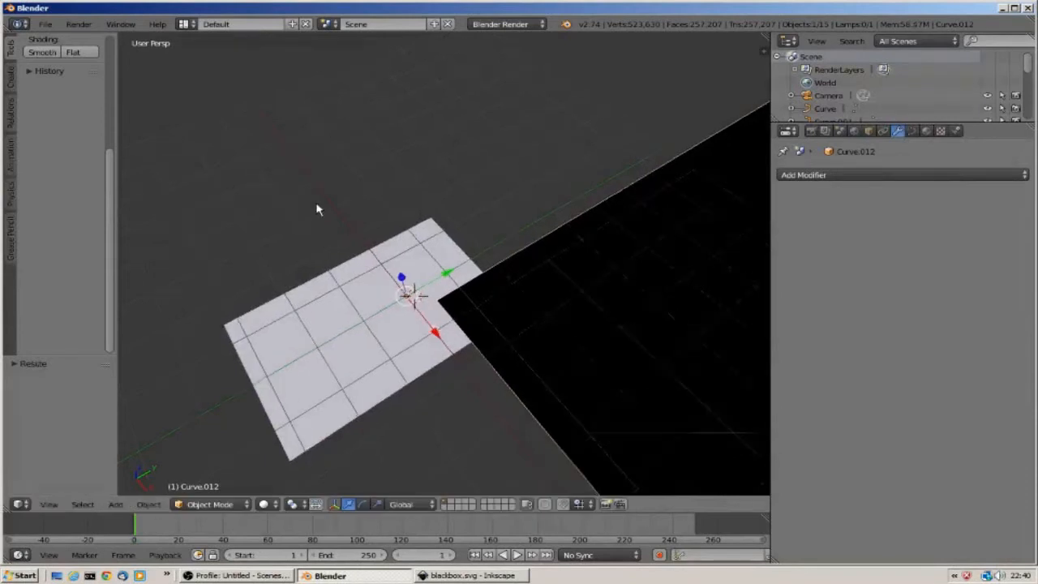
pyautogui.scroll(-6, 523, 242)
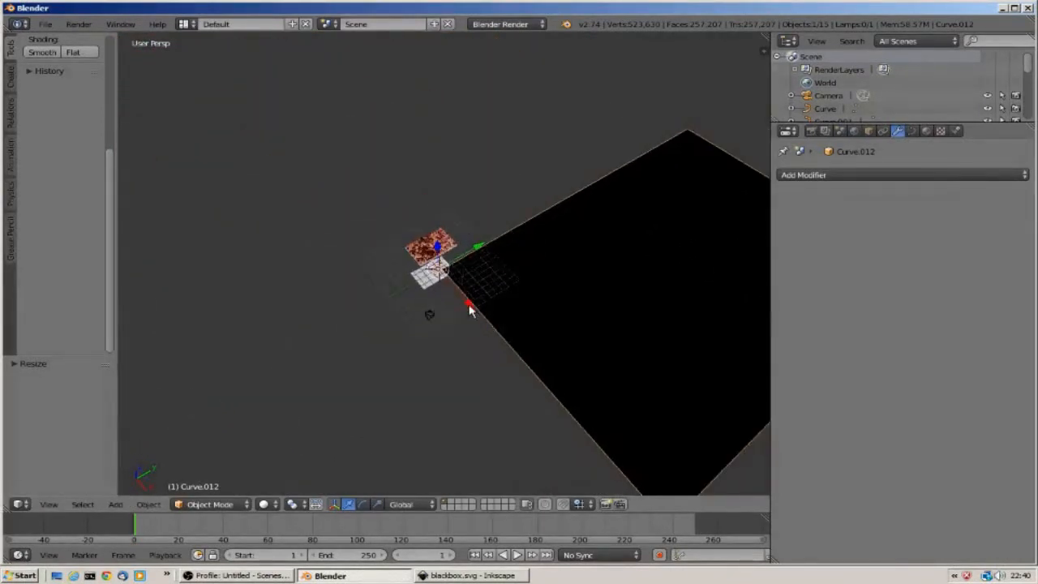
pyautogui.press('g')
pyautogui.press('x')
pyautogui.moveTo(389, 238); pyautogui.dragTo(361, 207)
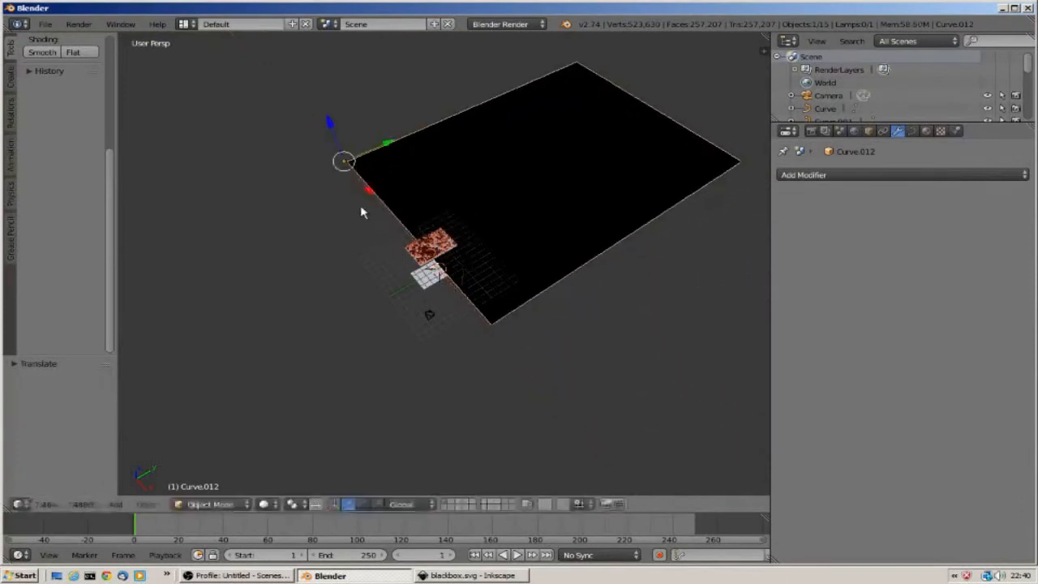
# Step: Move the black box along Y until it lies under the whole leaf stack, and adjust its height along Z
pyautogui.moveTo(389, 144); pyautogui.dragTo(231, 215)
pyautogui.moveTo(211, 261); pyautogui.dragTo(216, 302)
pyautogui.click(211, 302)
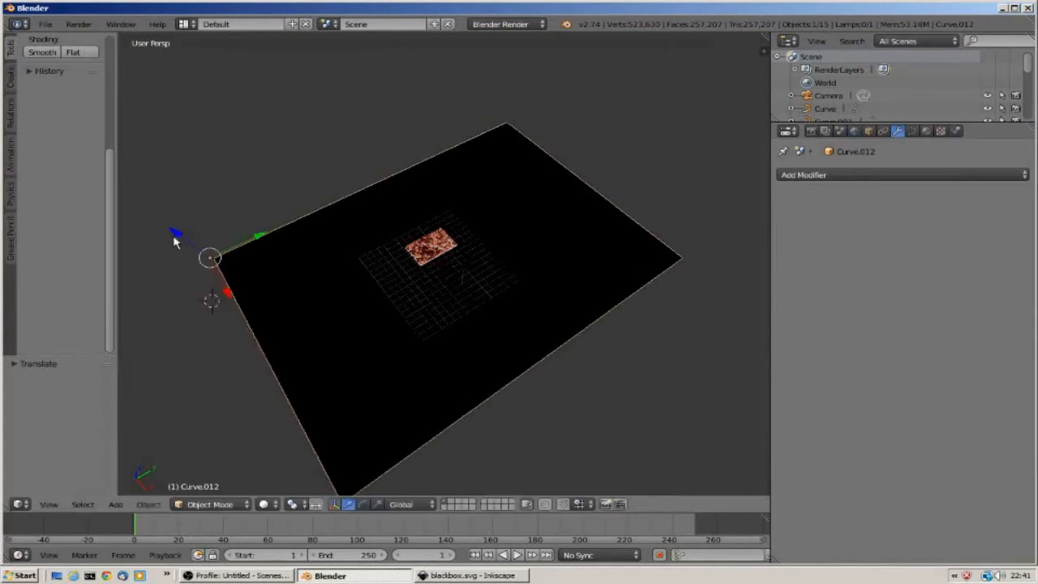
pyautogui.moveTo(174, 235); pyautogui.dragTo(765, 219)
pyautogui.scroll(5, 452, 264)
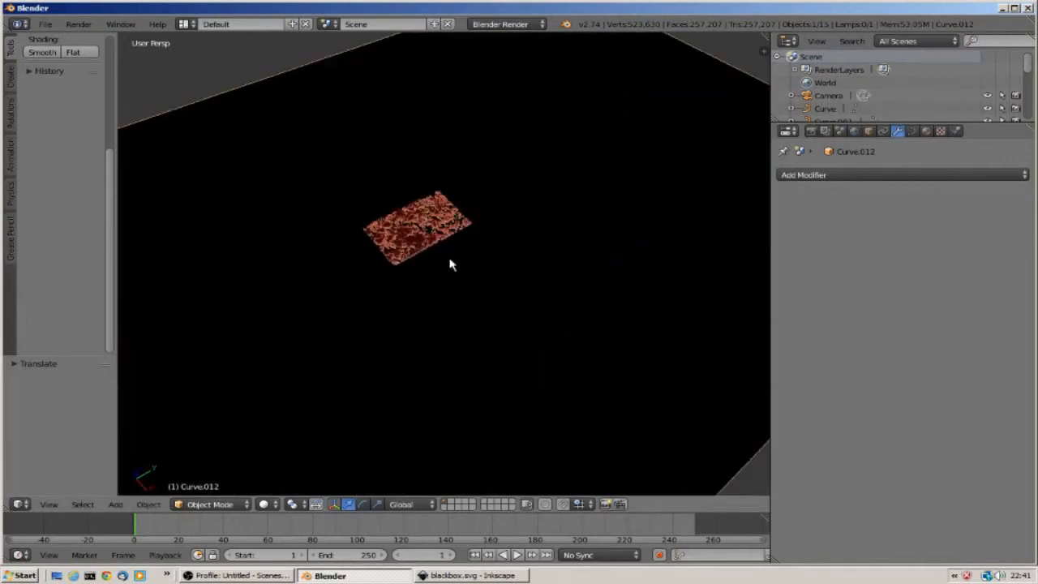
# Step: Scale the black box down slightly, keeping it far larger than the leaf stack
pyautogui.moveTo(452, 265); pyautogui.dragTo(250, 305, button='middle')
pyautogui.scroll(2, 458, 247)
pyautogui.scroll(-10, 250, 305)
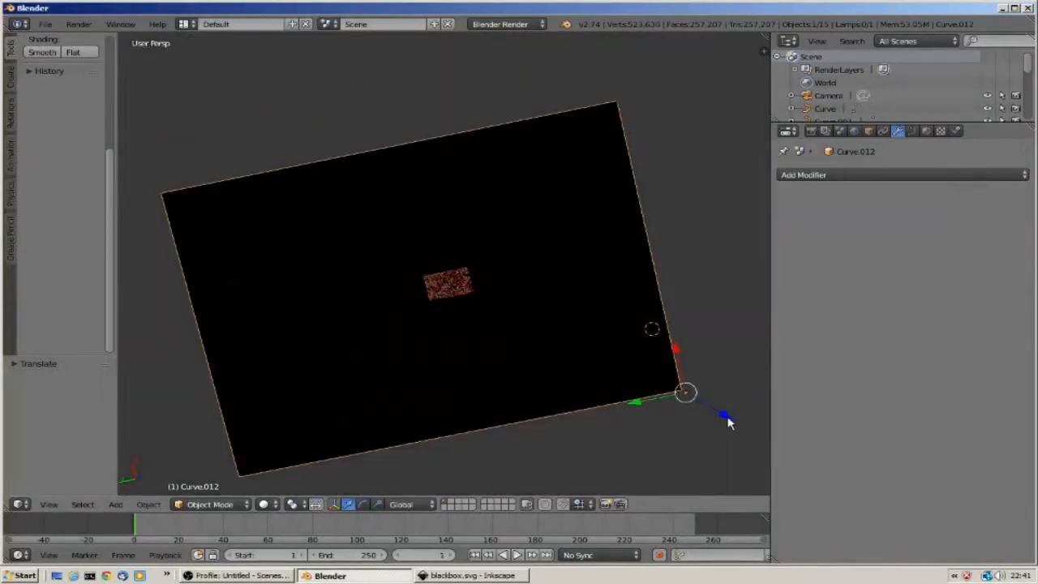
pyautogui.press('s')
pyautogui.click(706, 408)
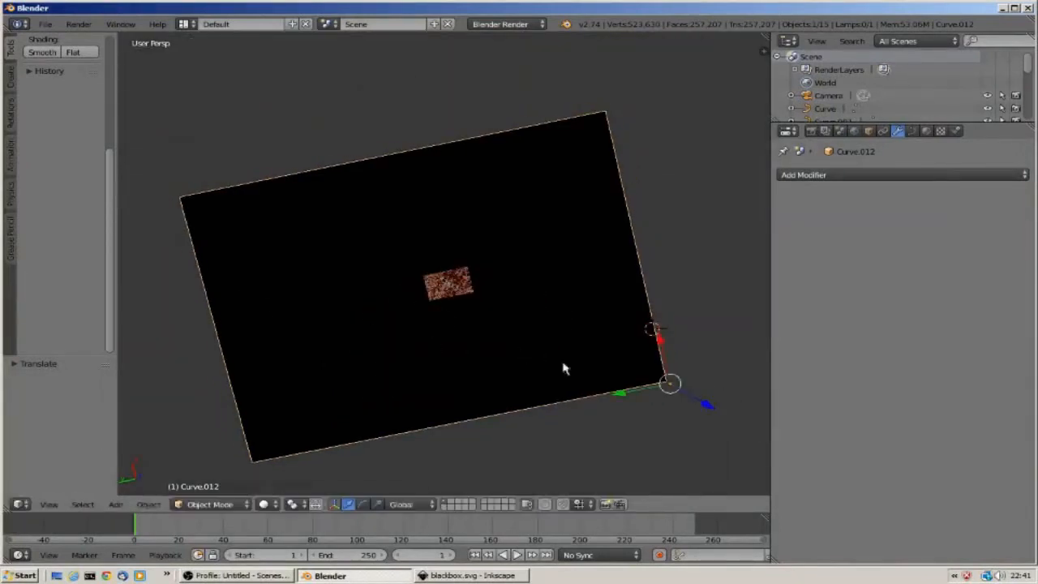
# Step: Examine the edges of the stacked leaf layers up close against the black box from an angle
pyautogui.scroll(4, 453, 303)
pyautogui.moveTo(440, 310); pyautogui.dragTo(508, 275, button='middle')
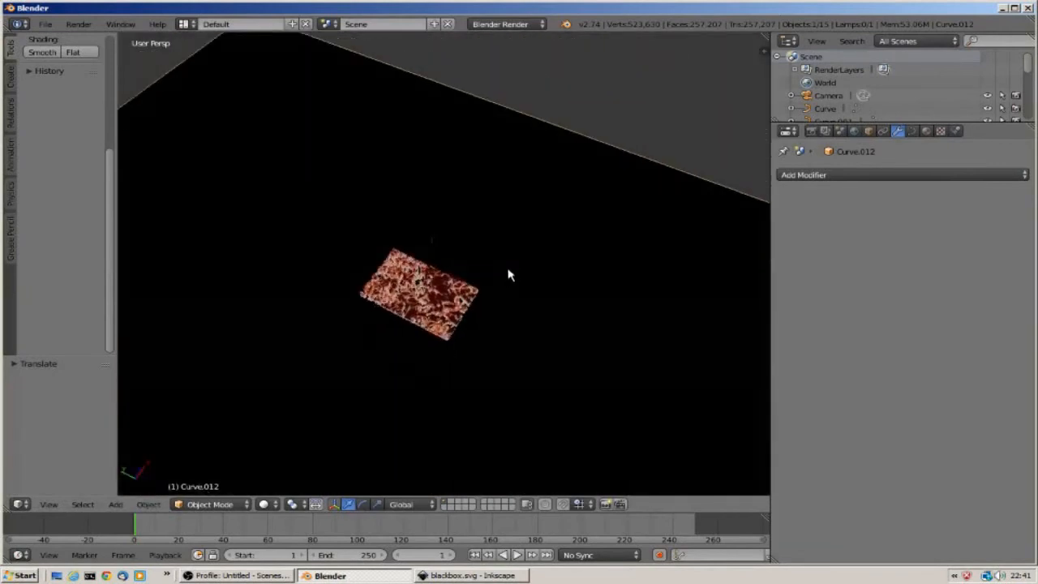
pyautogui.scroll(7, 405, 289)
pyautogui.scroll(-5, 378, 341)
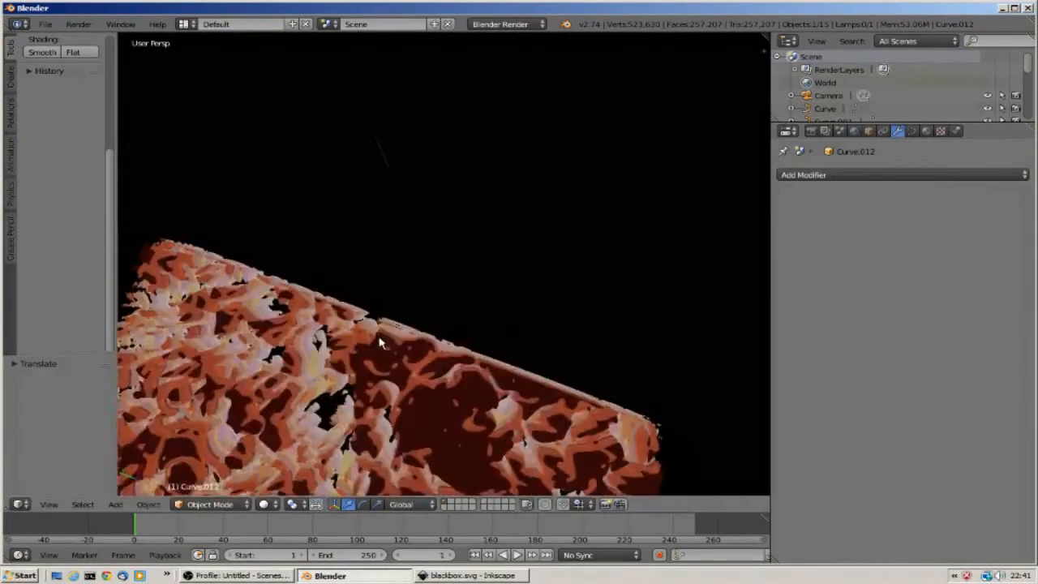
pyautogui.moveTo(393, 336); pyautogui.dragTo(292, 339, button='middle')
pyautogui.scroll(4, 263, 333)
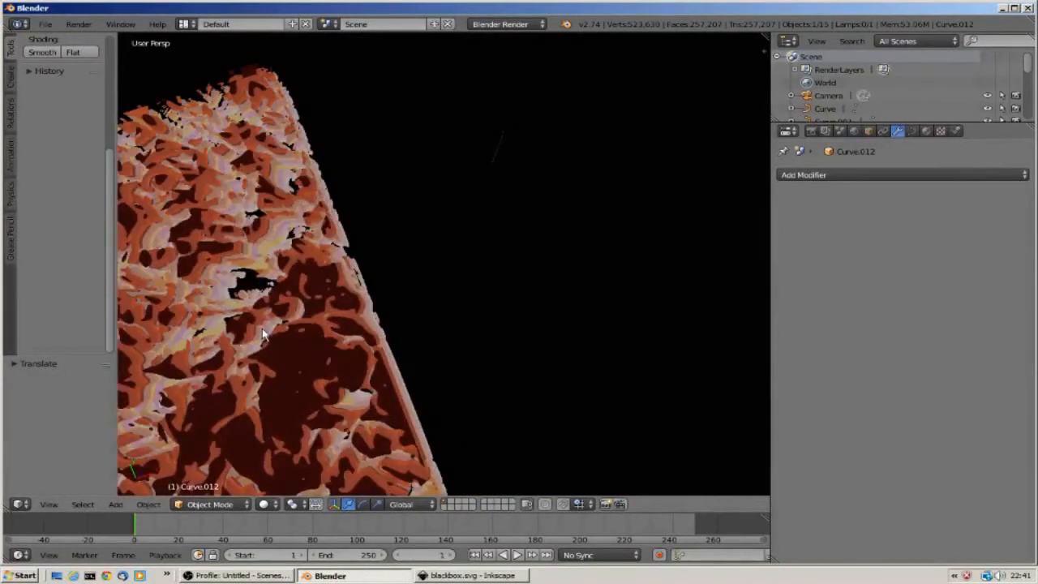
pyautogui.scroll(2, 264, 331)
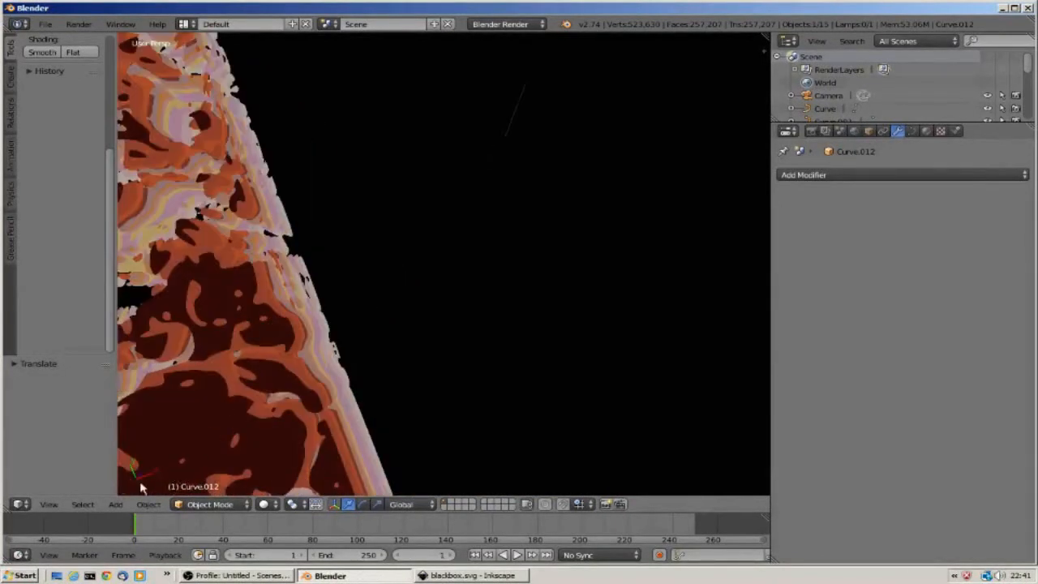
# Step: Switch to the top view and examine the layer edges and the black gaps across the leaf at several magnifications
pyautogui.click(50, 505)
pyautogui.click(82, 446)
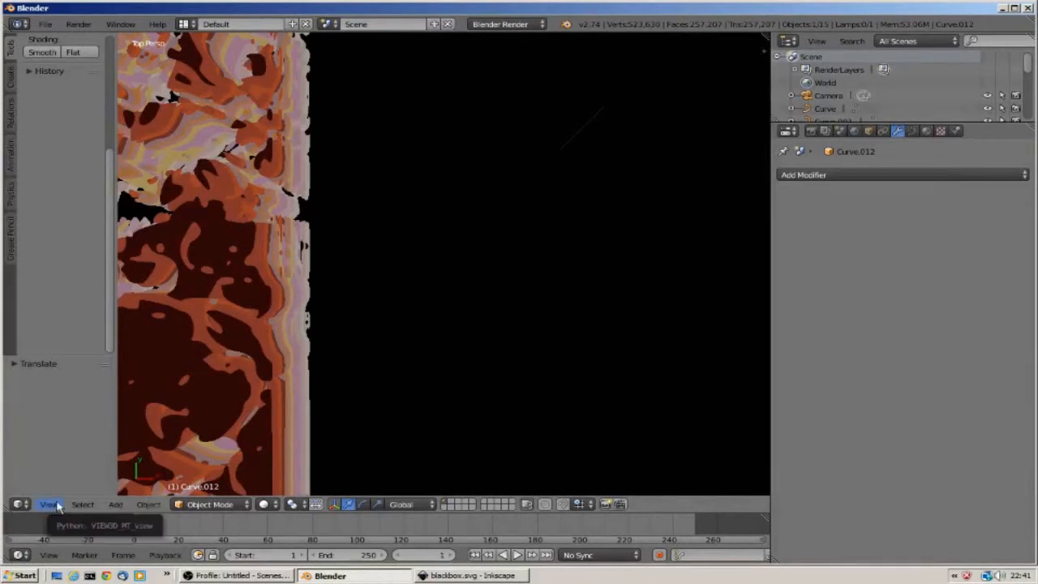
pyautogui.scroll(2, 278, 410)
pyautogui.scroll(-2, 278, 410)
pyautogui.scroll(-2, 278, 408)
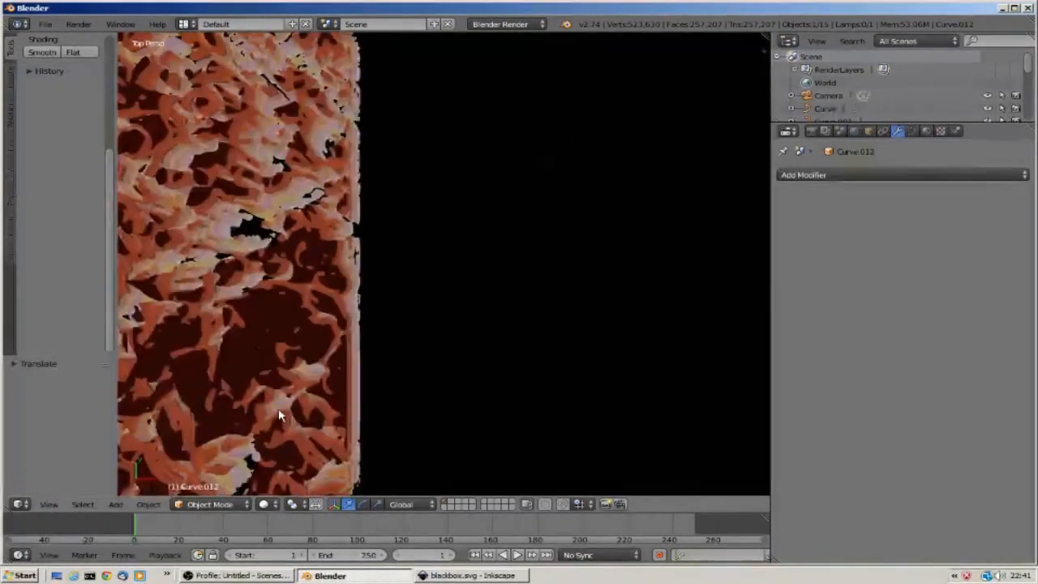
pyautogui.scroll(1, 278, 408)
pyautogui.scroll(1, 278, 408)
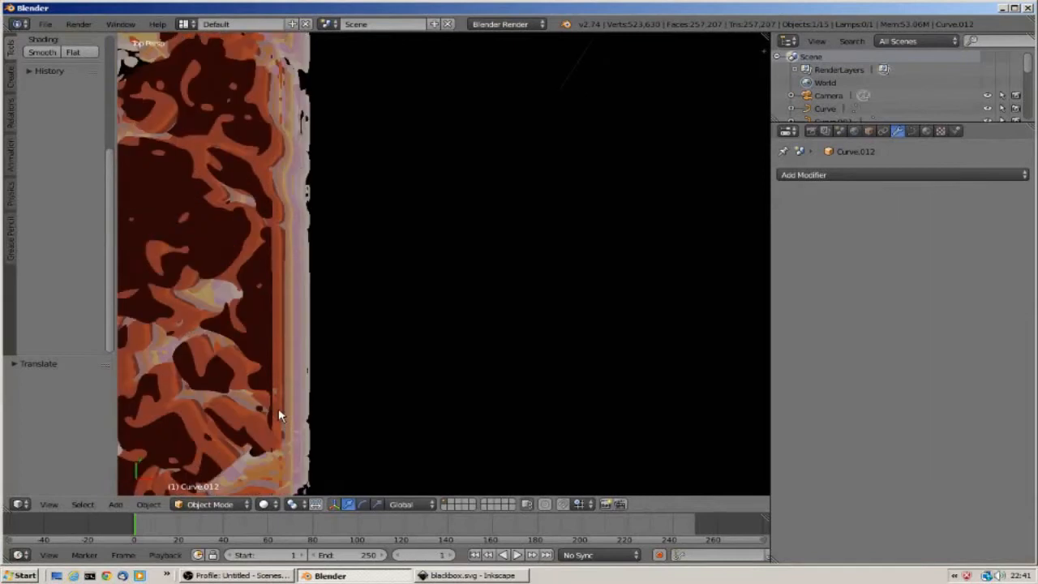
pyautogui.scroll(1, 279, 417)
pyautogui.scroll(-1, 278, 414)
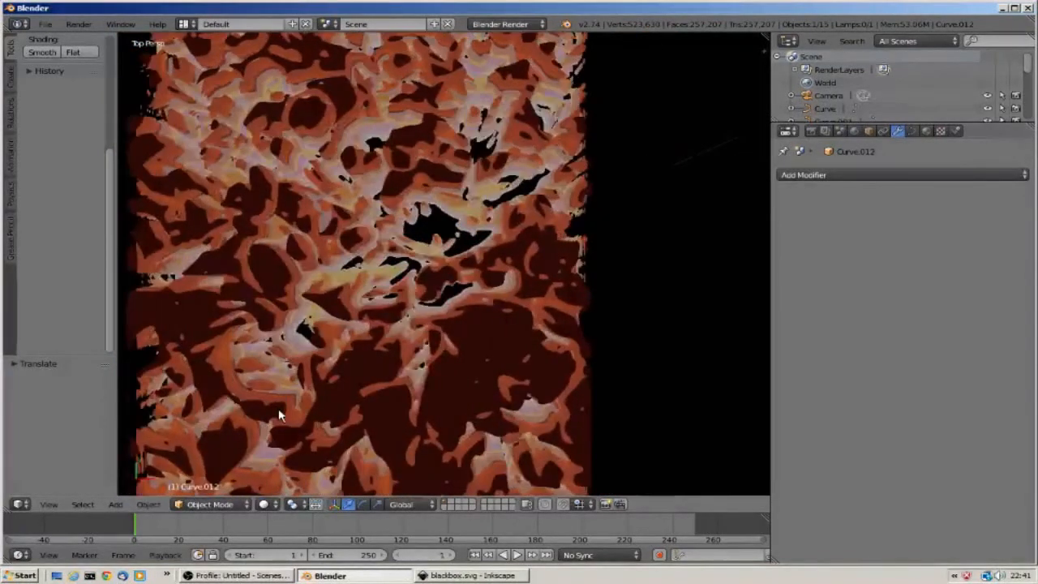
pyautogui.keyDown('shift'); pyautogui.moveTo(359, 235); pyautogui.dragTo(447, 355, button='middle'); pyautogui.keyUp('shift')
pyautogui.scroll(5, 522, 301)
pyautogui.scroll(-2, 520, 303)
pyautogui.scroll(-3, 520, 303)
pyautogui.scroll(4, 520, 303)
pyautogui.scroll(-2, 520, 304)
pyautogui.scroll(3, 520, 303)
pyautogui.scroll(-3, 520, 303)
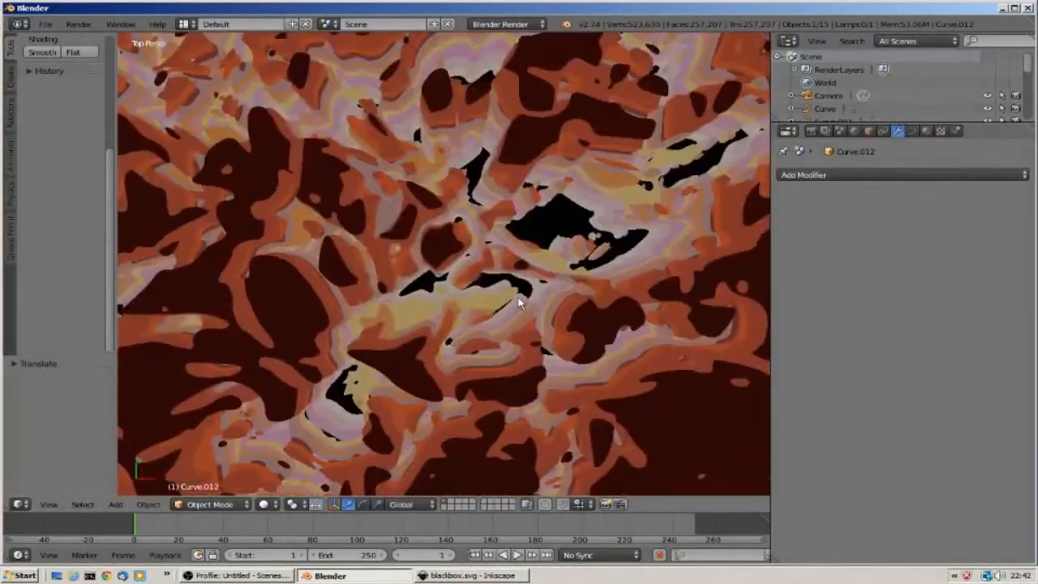
# Step: Try deleting the yellow leaf layer and examine the remaining colour layers and gaps up close
pyautogui.scroll(3, 520, 303)
pyautogui.rightClick(369, 191)
pyautogui.press('Delete')
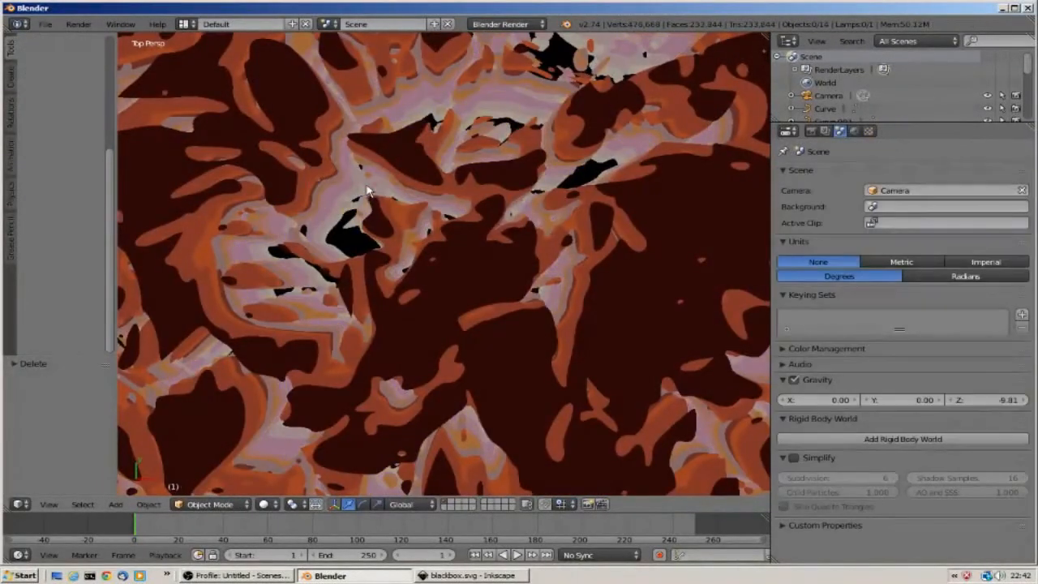
pyautogui.scroll(-4, 357, 219)
pyautogui.scroll(4, 355, 309)
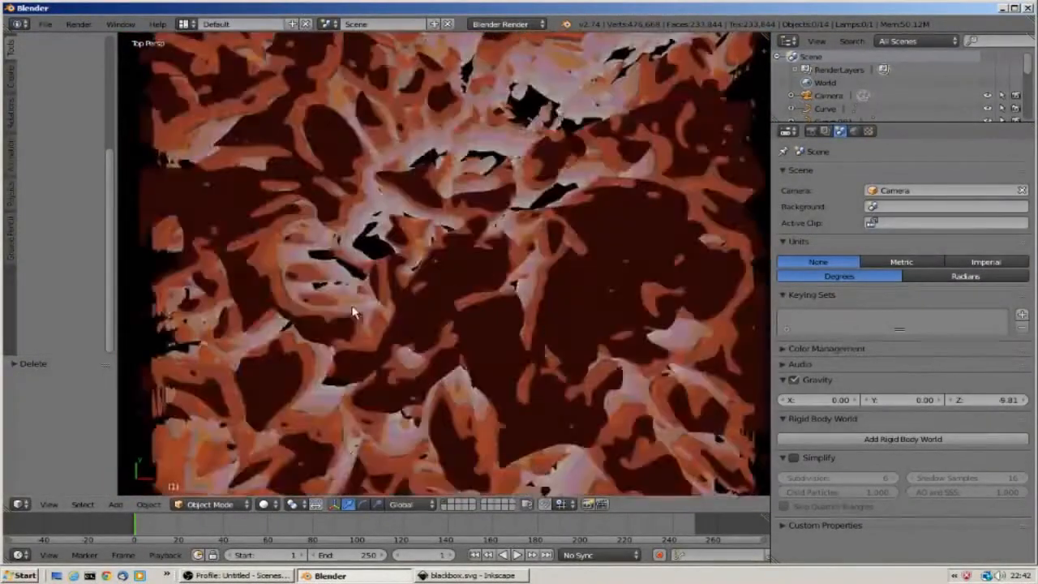
pyautogui.scroll(3, 401, 215)
pyautogui.scroll(3, 401, 215)
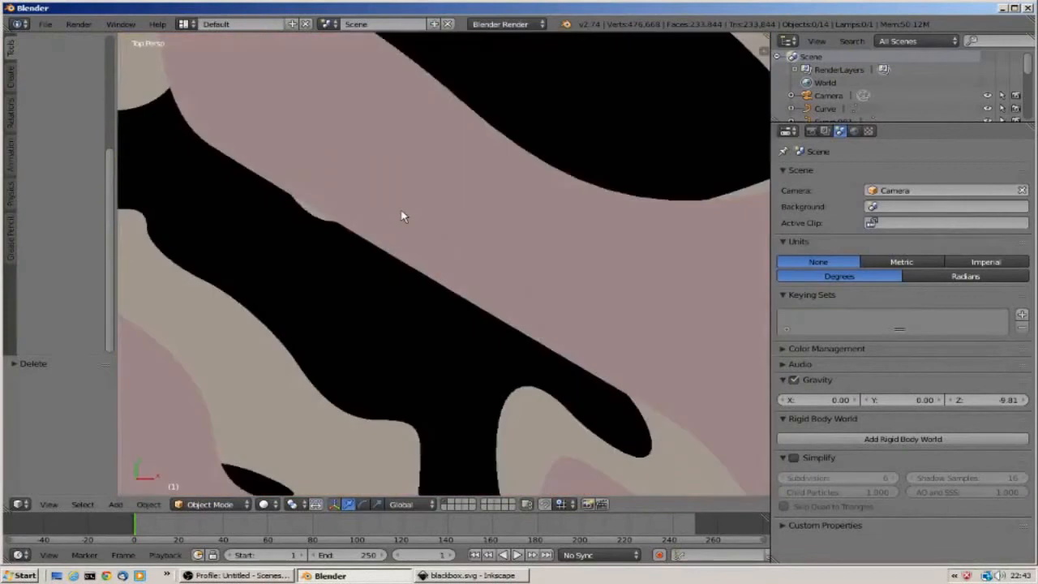
pyautogui.scroll(-5, 401, 215)
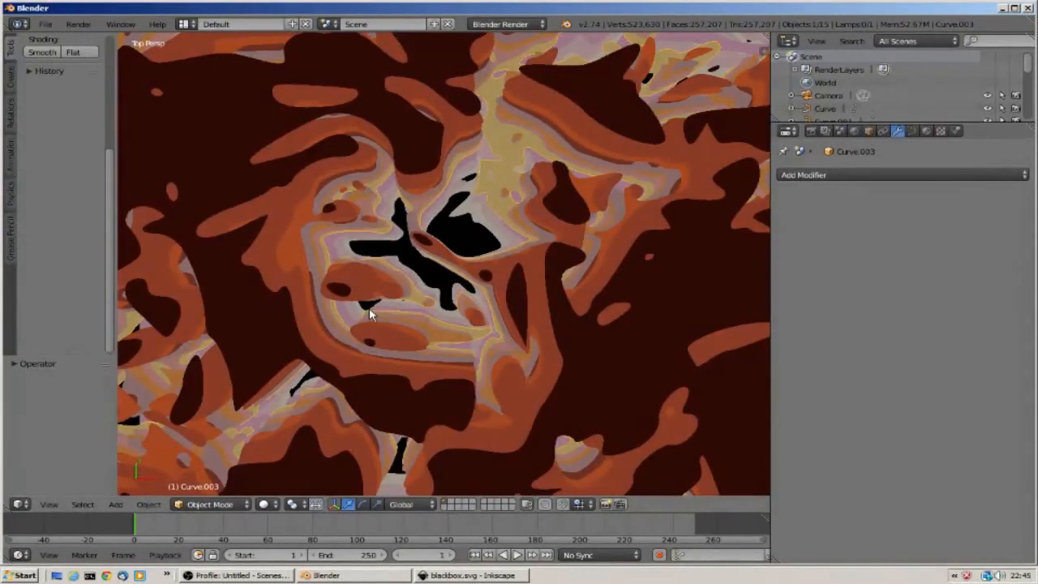
# Step: Select individual colour layers of the leaf in turn and examine how they are stacked around the black gaps
pyautogui.rightClick(409, 256)
pyautogui.scroll(4, 434, 333)
pyautogui.moveTo(434, 341); pyautogui.dragTo(425, 215, button='middle')
pyautogui.rightClick(568, 184)
pyautogui.scroll(-6, 425, 215)
pyautogui.scroll(6, 324, 243)
pyautogui.rightClick(464, 259)
pyautogui.moveTo(464, 260); pyautogui.dragTo(386, 215, button='middle')
# Step: Check the view through the camera, then select the camera and raise it along Z above the black box
pyautogui.click(149, 505)
pyautogui.moveTo(51, 505)
pyautogui.click(81, 457)
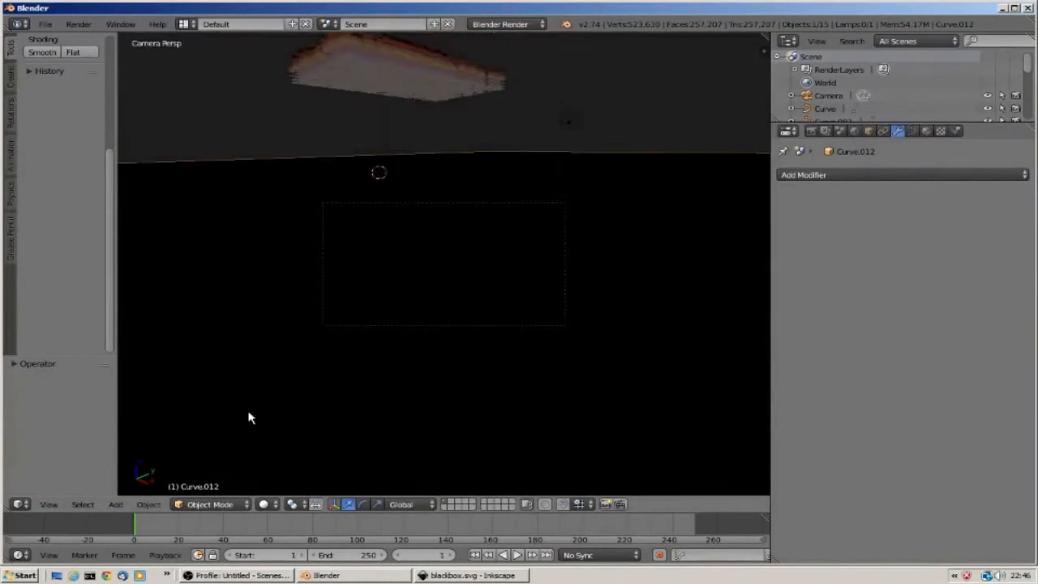
pyautogui.moveTo(249, 414); pyautogui.dragTo(250, 408, button='middle')
pyautogui.scroll(-3, 250, 412)
pyautogui.moveTo(493, 215); pyautogui.dragTo(422, 259, button='middle')
pyautogui.rightClick(415, 268)
pyautogui.moveTo(448, 254); pyautogui.dragTo(449, 162)
# Step: Reposition the camera at about X -0.76, Y 9.94, Z 12.65 and check the view through it
pyautogui.moveTo(448, 166); pyautogui.dragTo(531, 213, button='middle')
pyautogui.moveTo(551, 199); pyautogui.dragTo(572, 106)
pyautogui.moveTo(617, 147); pyautogui.dragTo(401, 143)
pyautogui.moveTo(357, 121); pyautogui.dragTo(394, 102)
pyautogui.moveTo(394, 102); pyautogui.dragTo(407, 122, button='middle')
pyautogui.click(49, 506)
pyautogui.click(66, 455)
# Step: Rotate the camera around the global Y axis to a rotation of about 17.9°, -33.7°, 61.0°
pyautogui.moveTo(297, 408); pyautogui.dragTo(297, 403, button='middle')
pyautogui.scroll(-3, 297, 403)
pyautogui.click(45, 73)
pyautogui.press('x')
pyautogui.press('z')
pyautogui.press('y')
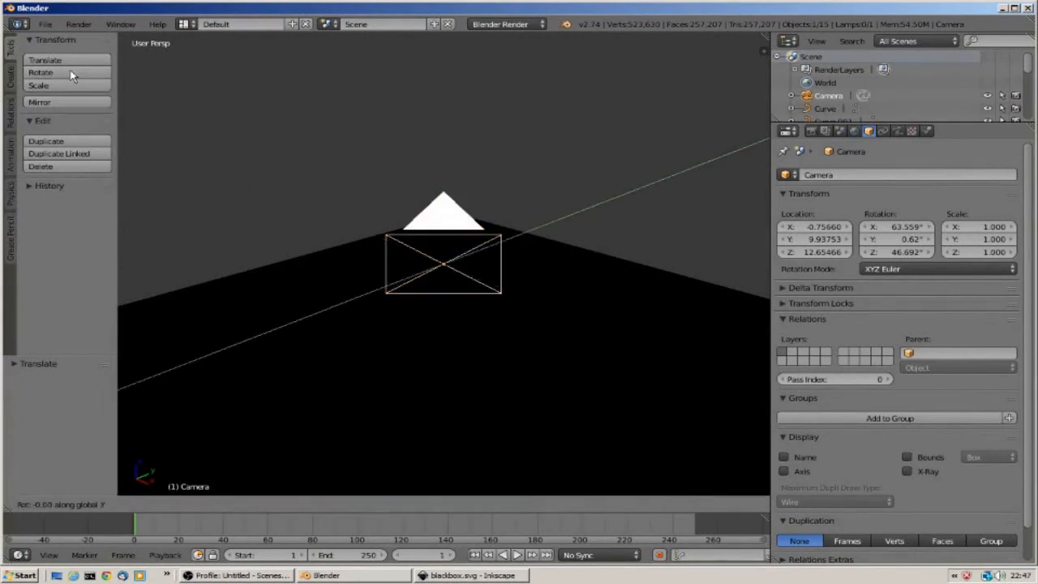
pyautogui.click(139, 396)
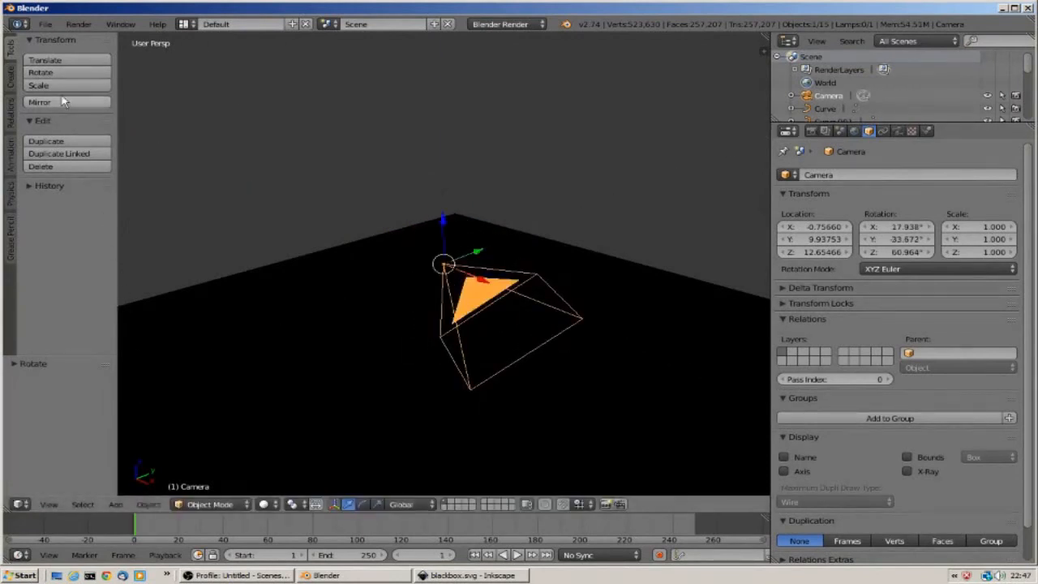
# Step: Rotate the camera around the global X axis until it points nearly straight down, at about 3.1°, -5.1°, 66.1°
pyautogui.click(61, 72)
pyautogui.press('y')
pyautogui.press('x')
pyautogui.click(383, 165)
pyautogui.moveTo(688, 258); pyautogui.dragTo(54, 253, button='middle')
# Step: Rotate the camera freehand in the right view to level it above the black box
pyautogui.click(48, 504)
pyautogui.click(56, 375)
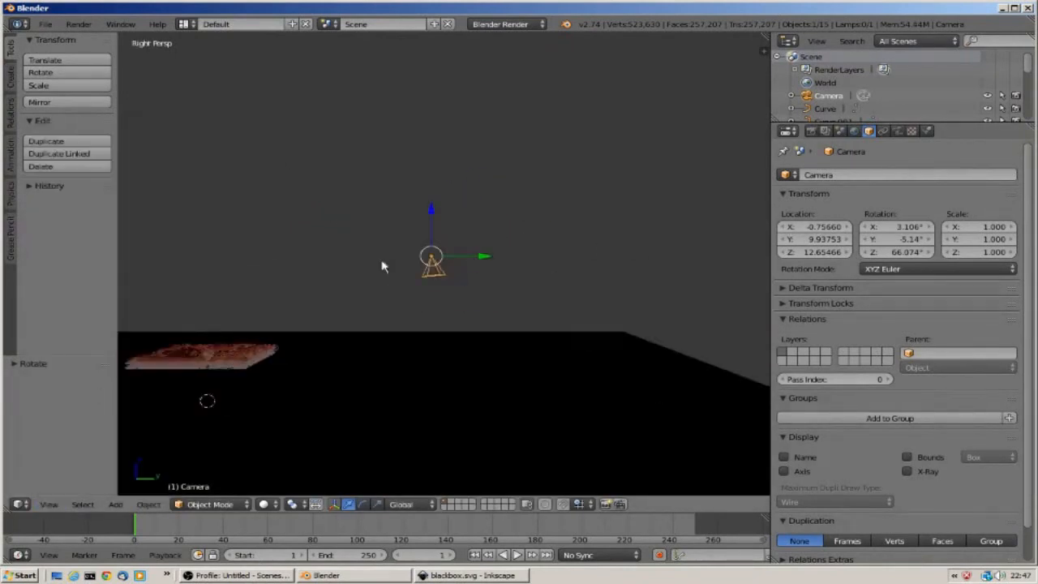
pyautogui.click(48, 72)
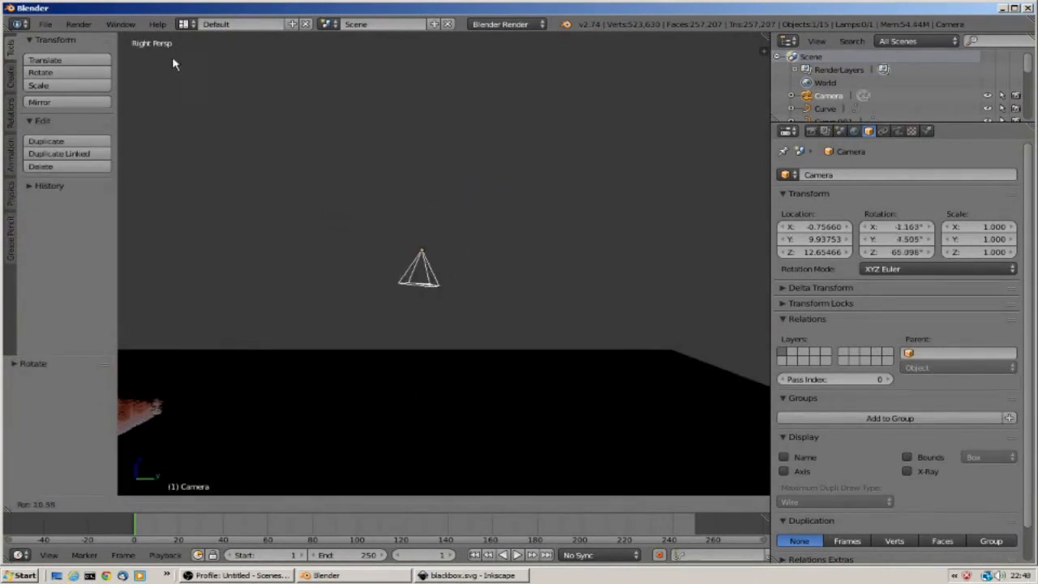
pyautogui.click(88, 506)
# Step: Fine-tune the camera's rotation freehand in the back view to about X 0.38° and Y 0.98°
pyautogui.click(148, 504)
pyautogui.click(51, 505)
pyautogui.click(100, 400)
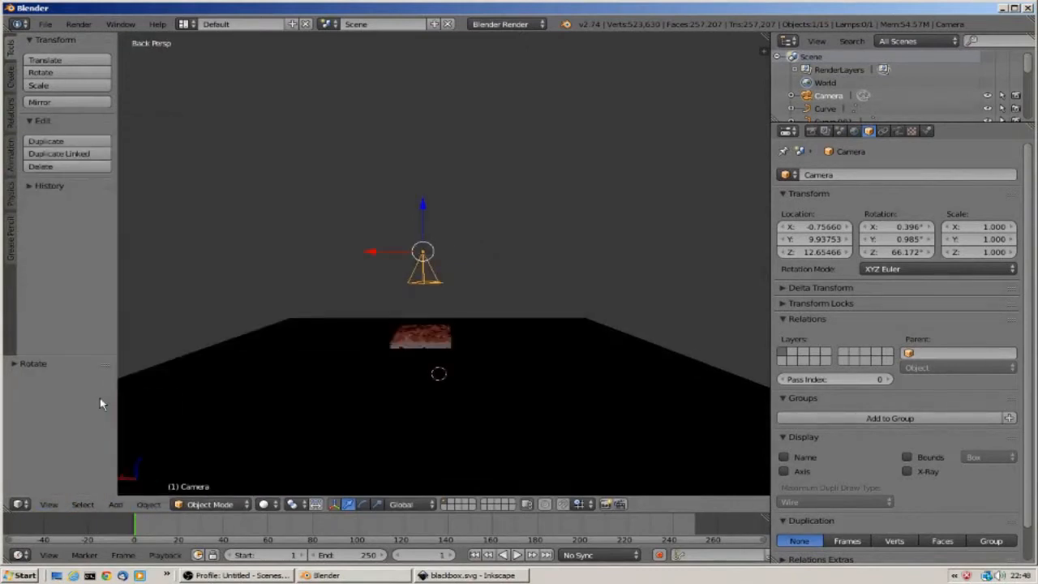
pyautogui.click(43, 74)
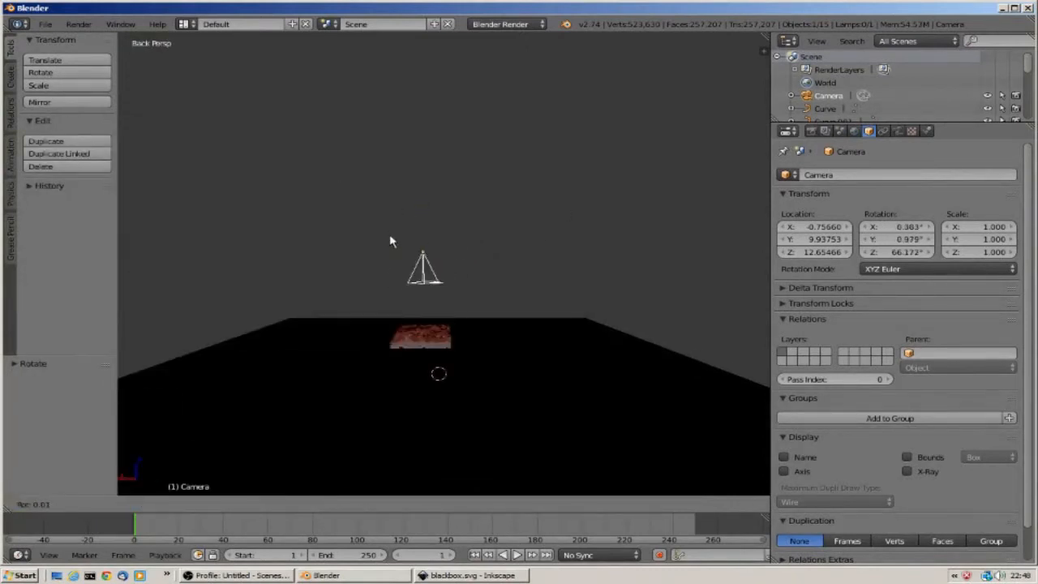
pyautogui.click(391, 240)
# Step: Set the camera's X, Y and Z rotation to 0°
pyautogui.scroll(3, 404, 269)
pyautogui.moveTo(406, 271); pyautogui.dragTo(409, 258, button='middle')
pyautogui.click(884, 227)
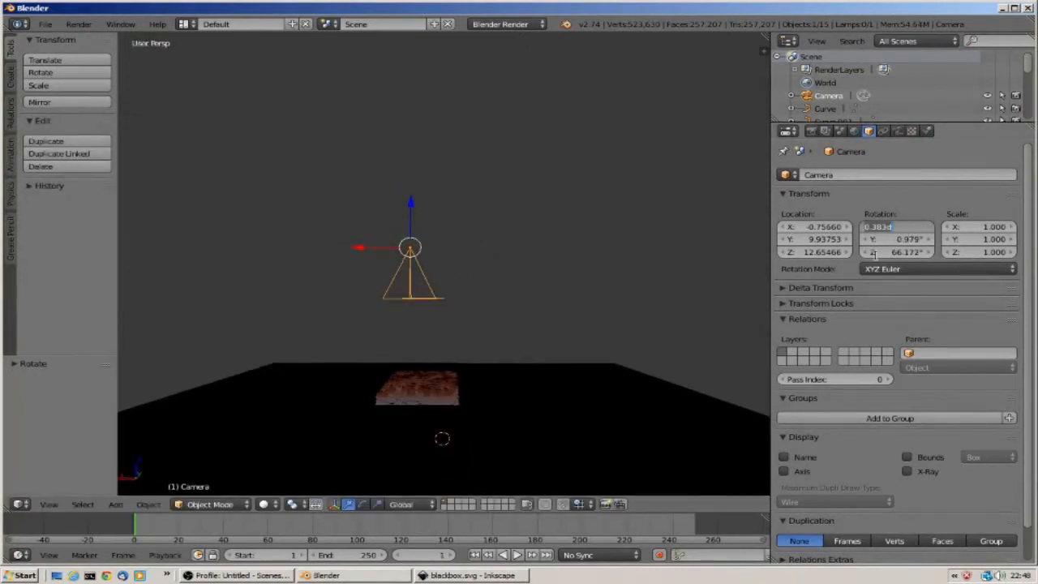
pyautogui.press('Tab')
pyautogui.write('0')
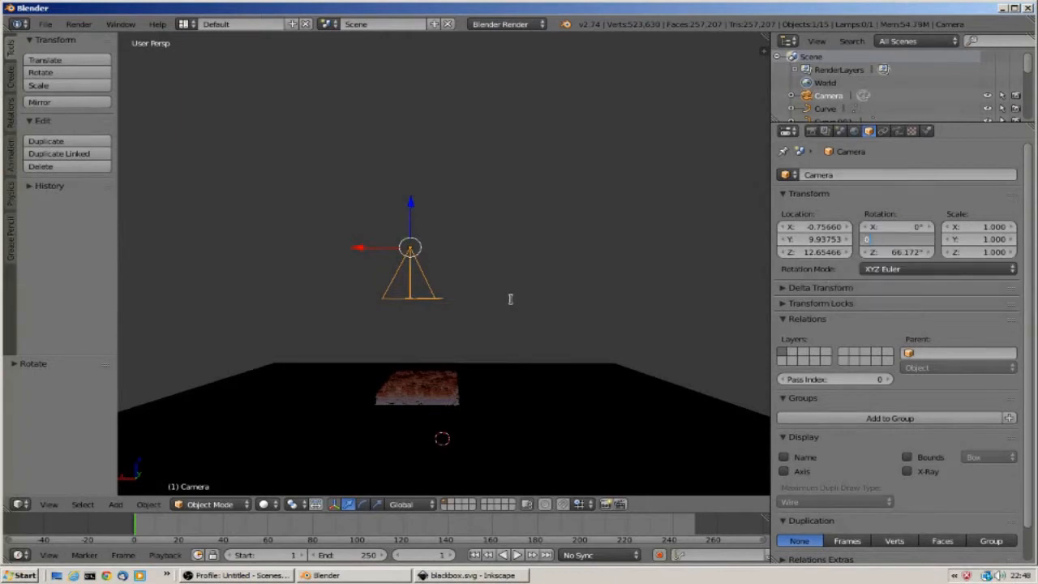
pyautogui.press('Tab')
pyautogui.write('0')
pyautogui.press('Return')
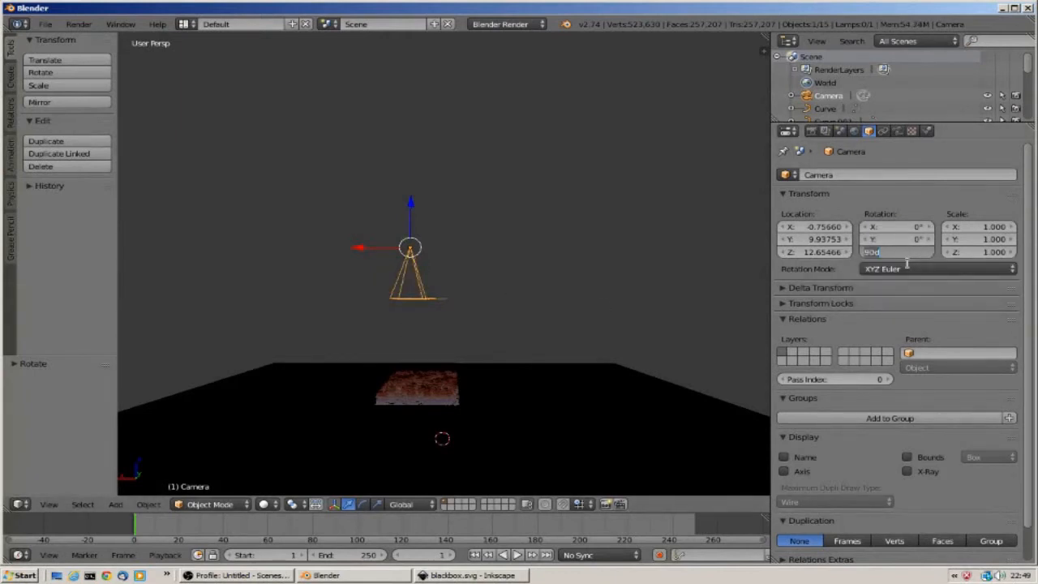
# Step: Move the camera along Y to about -3.04, over the leaf stack, and check the framing through it
pyautogui.moveTo(442, 325); pyautogui.dragTo(515, 426, button='middle')
pyautogui.moveTo(466, 298); pyautogui.dragTo(343, 234)
pyautogui.click(49, 504)
pyautogui.click(62, 457)
# Step: Shift the camera along X to about -0.39 over the leaf, checking the framing through the camera after each move
pyautogui.middleClick(365, 292)
pyautogui.scroll(-1, 364, 292)
pyautogui.moveTo(496, 265); pyautogui.dragTo(592, 269)
pyautogui.click(52, 505)
pyautogui.click(86, 460)
pyautogui.middleClick(424, 245)
pyautogui.scroll(-7, 424, 245)
pyautogui.moveTo(504, 265); pyautogui.dragTo(522, 266)
pyautogui.click(87, 503)
pyautogui.moveTo(53, 503)
pyautogui.click(75, 460)
# Step: Lower the camera along Z to about 10.25 and check the framing of the leaf through it
pyautogui.moveTo(441, 220); pyautogui.dragTo(560, 154, button='middle')
pyautogui.moveTo(443, 247); pyautogui.dragTo(446, 276)
pyautogui.scroll(-7, 453, 356)
pyautogui.moveTo(446, 276); pyautogui.dragTo(357, 344, button='middle')
pyautogui.click(49, 505)
pyautogui.click(69, 458)
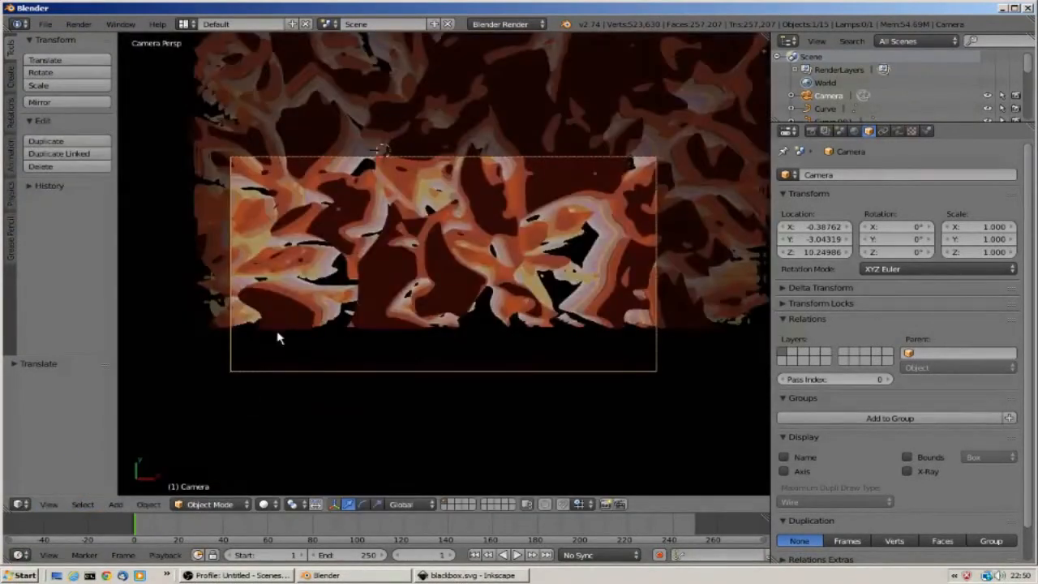
# Step: Move the camera along Y to about -2.62, nudge it along X, and recheck the camera view
pyautogui.middleClick(365, 301)
pyautogui.scroll(-5, 364, 301)
pyautogui.moveTo(444, 217); pyautogui.dragTo(442, 126)
pyautogui.moveTo(501, 172)
pyautogui.mouseDown()
pyautogui.moveTo(519, 179)
pyautogui.moveTo(488, 178)
pyautogui.mouseUp()
pyautogui.click(46, 505)
pyautogui.click(69, 458)
# Step: Nudge the camera along X to about -0.23 and inspect the framing of the leaf through it
pyautogui.middleClick(169, 418)
pyautogui.scroll(-9, 169, 418)
pyautogui.moveTo(491, 265); pyautogui.dragTo(500, 276)
pyautogui.click(45, 505)
pyautogui.click(69, 457)
pyautogui.scroll(3, 467, 338)
pyautogui.scroll(-3, 467, 338)
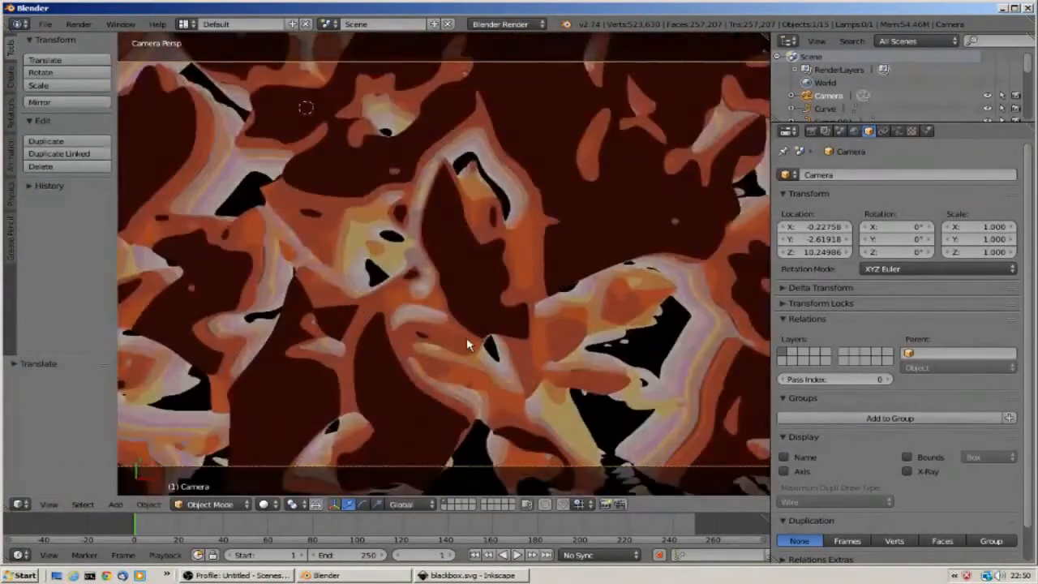
# Step: Move the camera along Y to about 1.10, at the far end of the leaf, and check its framing
pyautogui.scroll(-5, 467, 339)
pyautogui.middleClick(466, 338)
pyautogui.scroll(-9, 464, 339)
pyautogui.moveTo(444, 220); pyautogui.dragTo(443, 199)
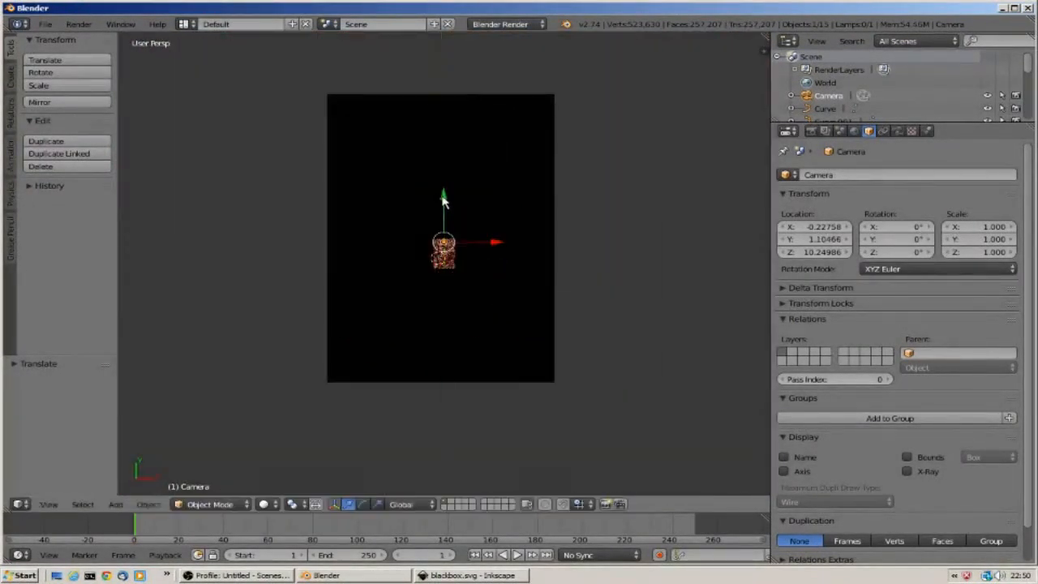
pyautogui.click(46, 505)
pyautogui.click(69, 458)
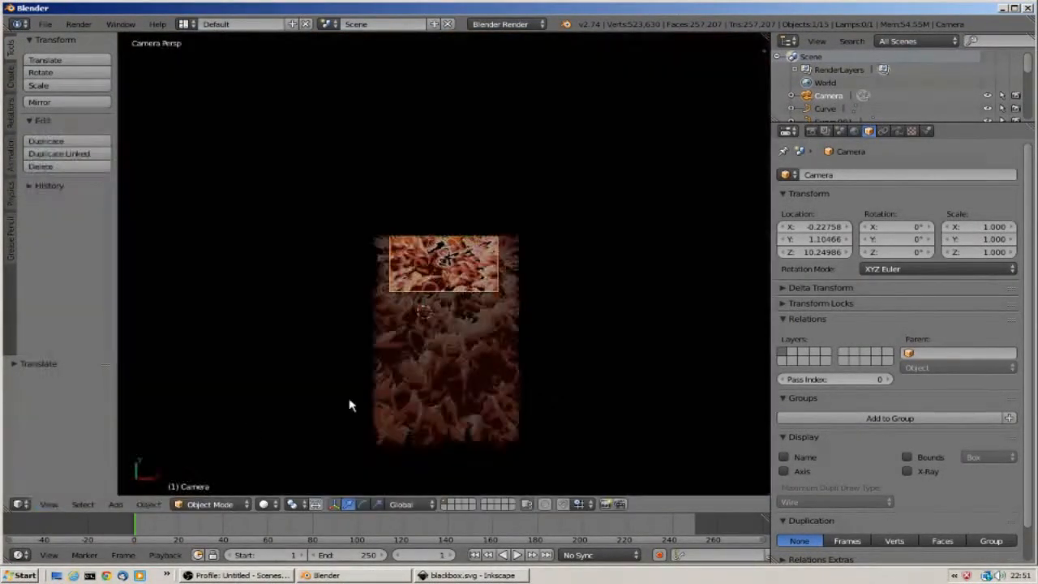
pyautogui.scroll(5, 351, 406)
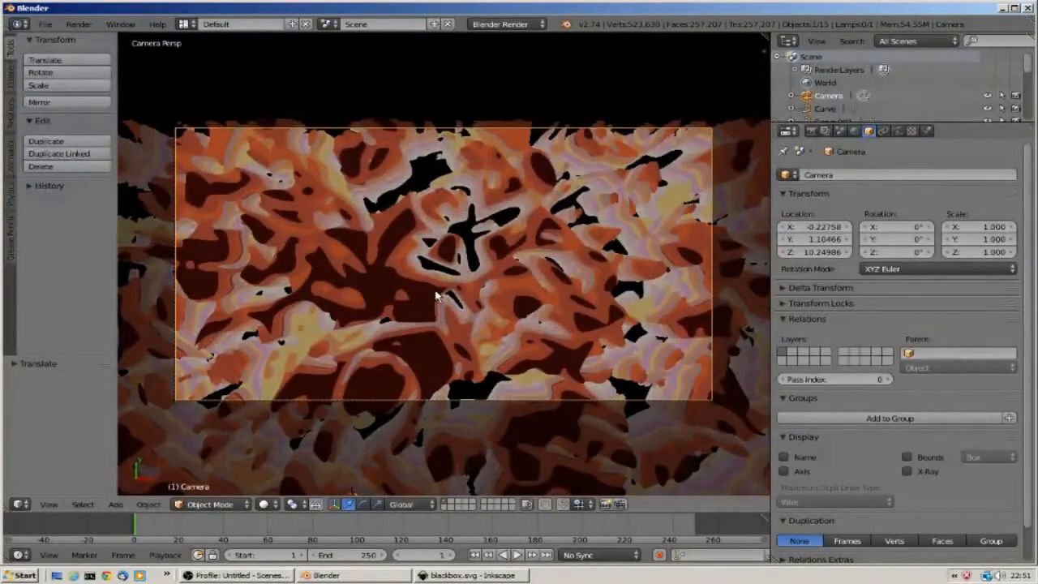
# Step: Insert a Location keyframe for the camera at frame 1
pyautogui.scroll(2, 514, 308)
pyautogui.scroll(-4, 486, 301)
pyautogui.middleClick(239, 327)
pyautogui.scroll(-4, 240, 327)
pyautogui.moveTo(239, 327); pyautogui.dragTo(335, 286, button='middle')
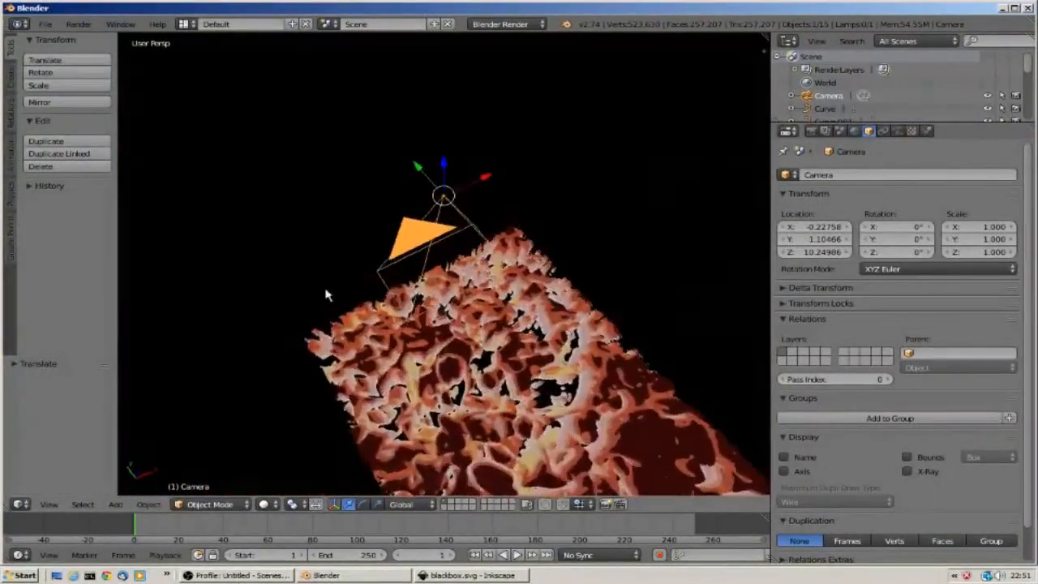
pyautogui.press('i')
pyautogui.click(421, 200)
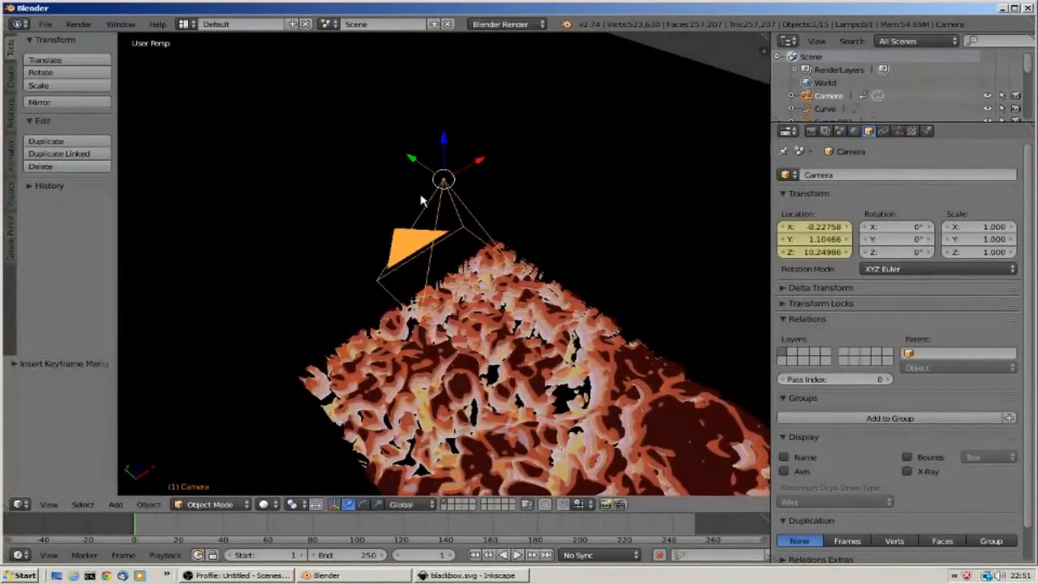
# Step: At frame 248, move the camera along Y to about -2.63 at the leaf's opposite end and insert a Location keyframe
pyautogui.click(692, 523)
pyautogui.scroll(-5, 412, 222)
pyautogui.moveTo(412, 221); pyautogui.dragTo(544, 352)
pyautogui.press('KP_0')
pyautogui.press('i')
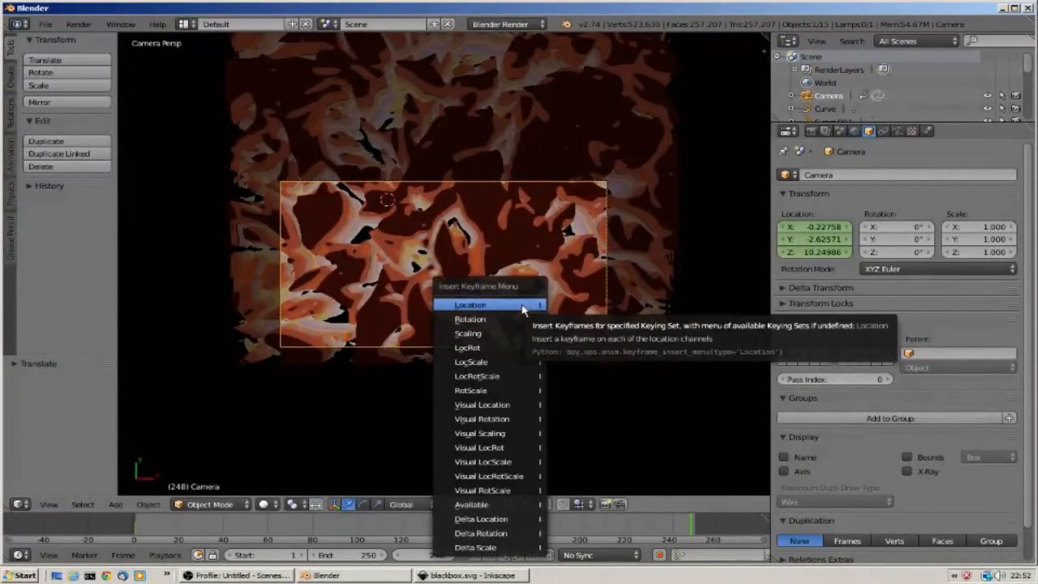
pyautogui.click(525, 305)
# Step: Play the camera animation from near the start of the timeline to preview its travel along the leaf, and stop it partway
pyautogui.click(195, 529)
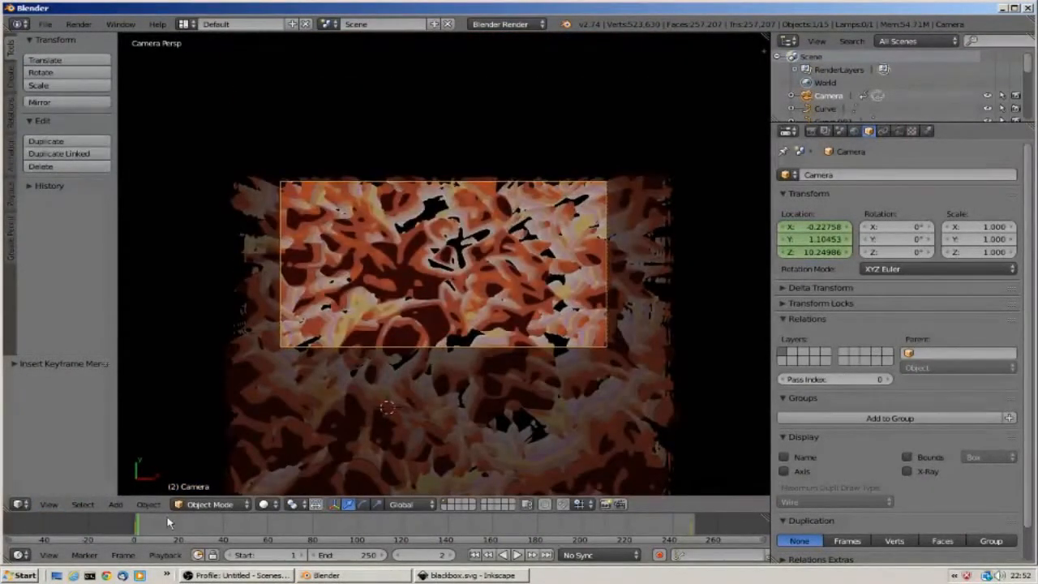
pyautogui.hotkey('alt', 'a')
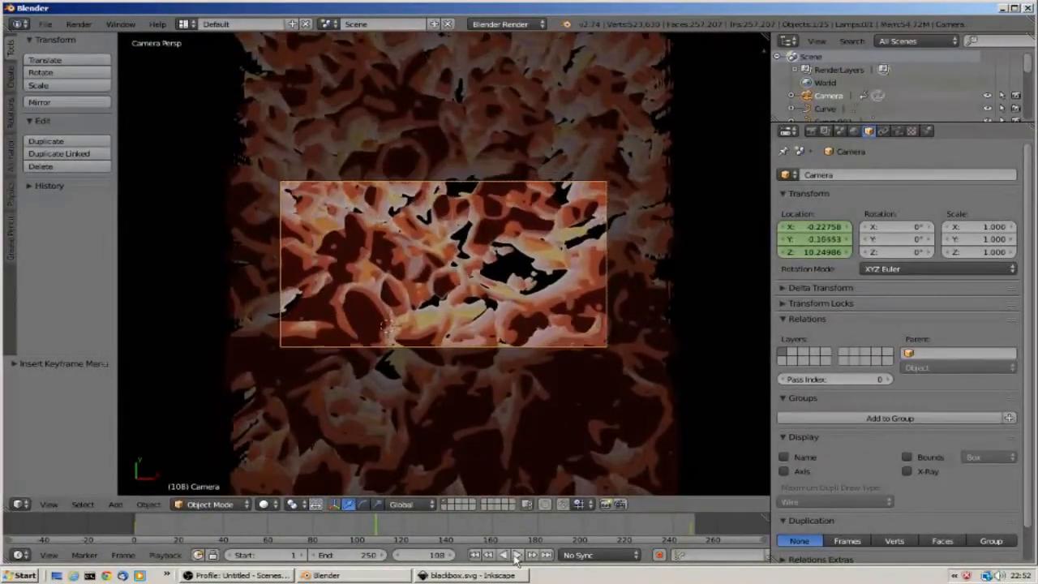
pyautogui.hotkey('alt', 'a')
# Step: Extend the render frame range to end at frame 260 and return the timeline to frame 0
pyautogui.click(79, 24)
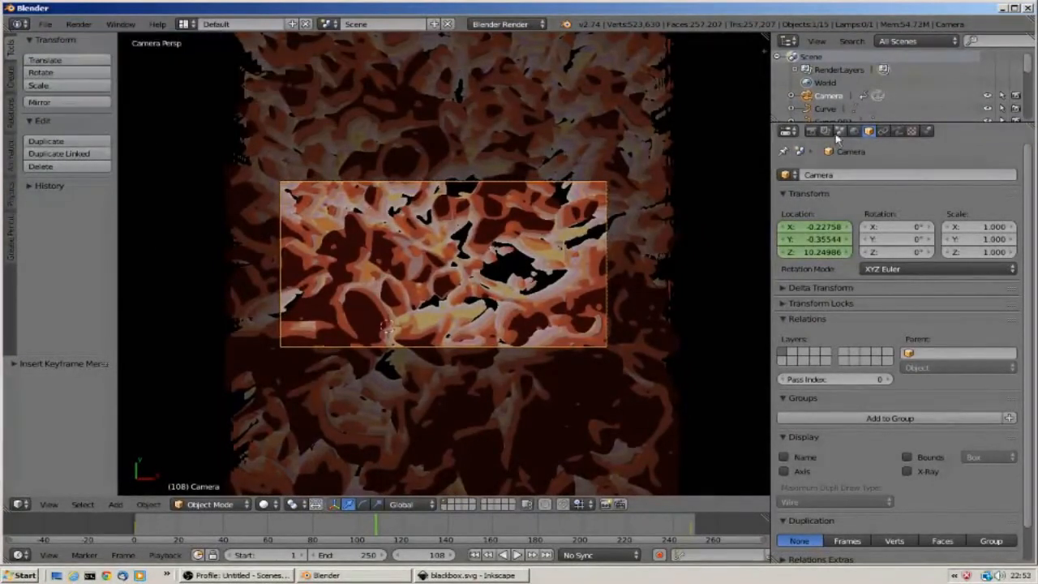
pyautogui.click(811, 131)
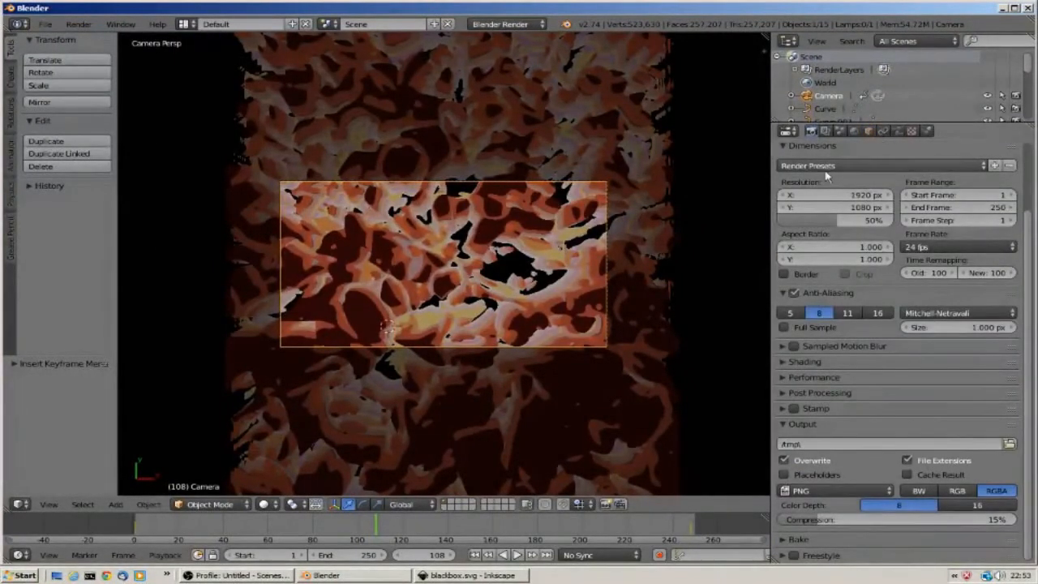
pyautogui.click(1011, 210)
pyautogui.click(1010, 211)
pyautogui.click(1011, 210)
pyautogui.click(1011, 210)
pyautogui.click(1010, 210)
pyautogui.click(1010, 210)
pyautogui.click(1011, 210)
pyautogui.click(1010, 210)
pyautogui.click(1011, 211)
pyautogui.click(1010, 210)
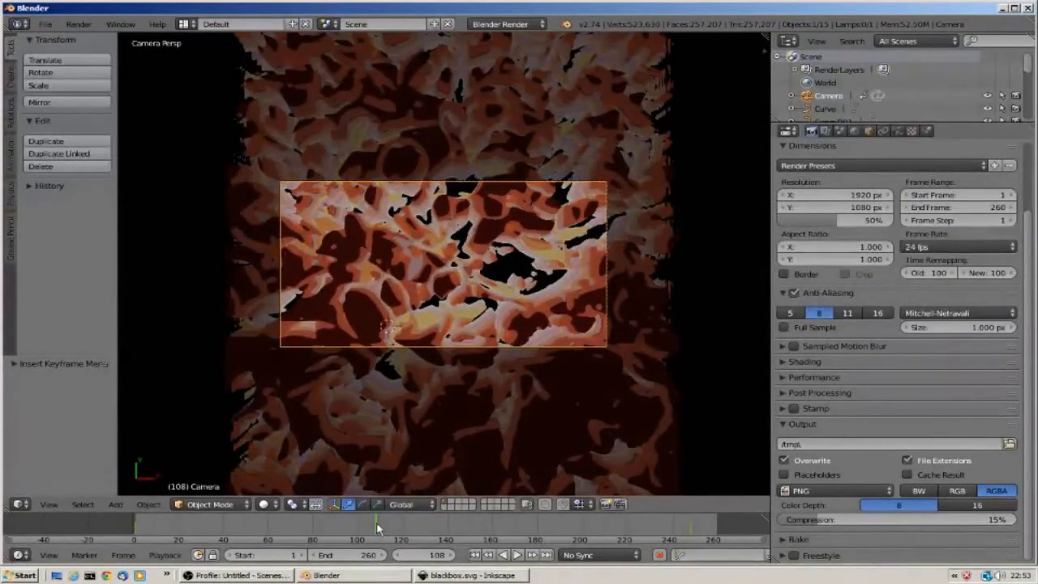
pyautogui.moveTo(376, 528); pyautogui.dragTo(112, 535)
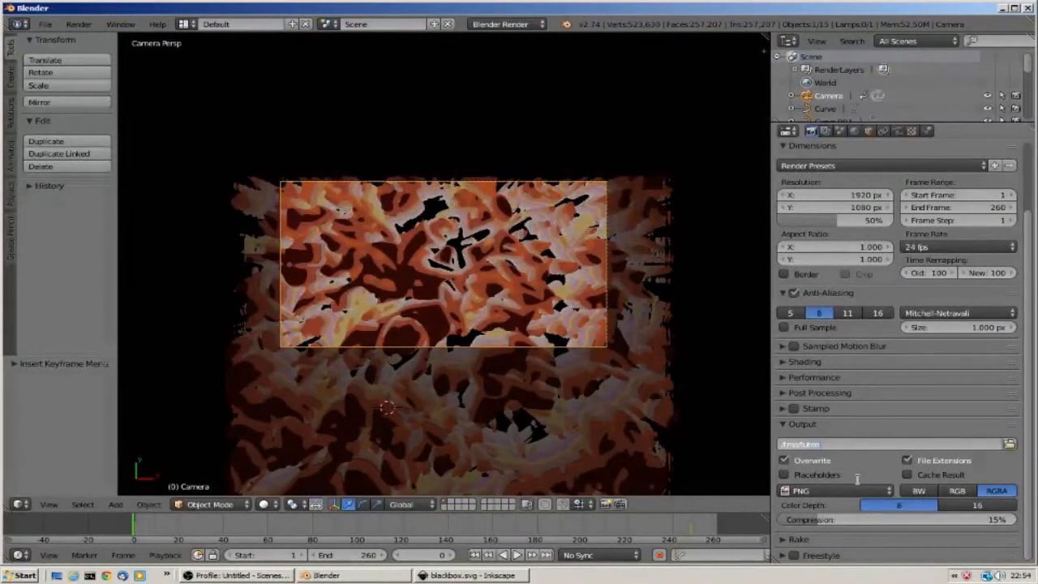
# Step: Set the render output path to /tmp/tutorial with PNG as the file format, and render the animation
pyautogui.click(886, 492)
pyautogui.click(889, 493)
pyautogui.click(78, 24)
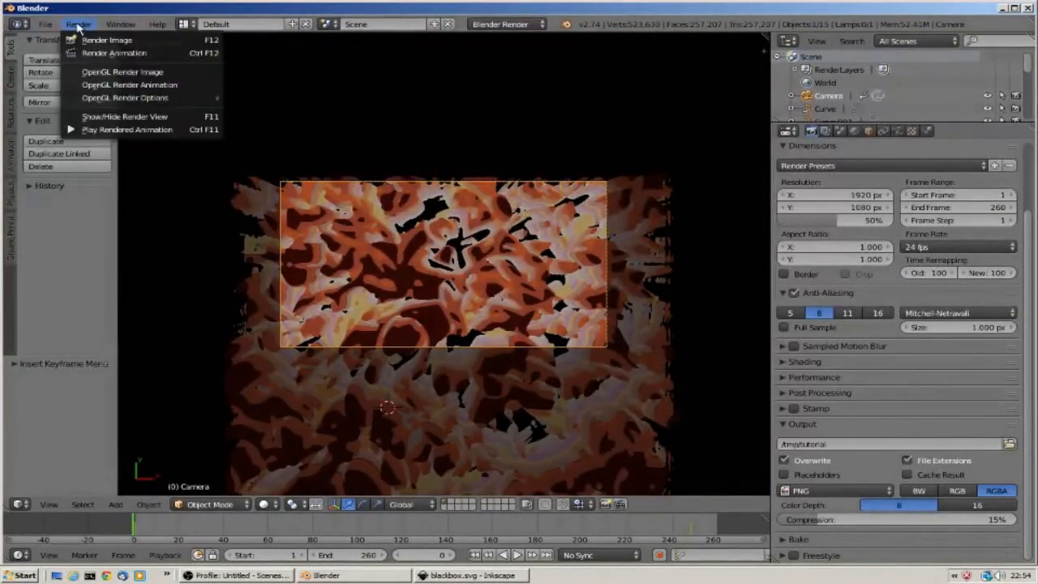
pyautogui.click(114, 55)
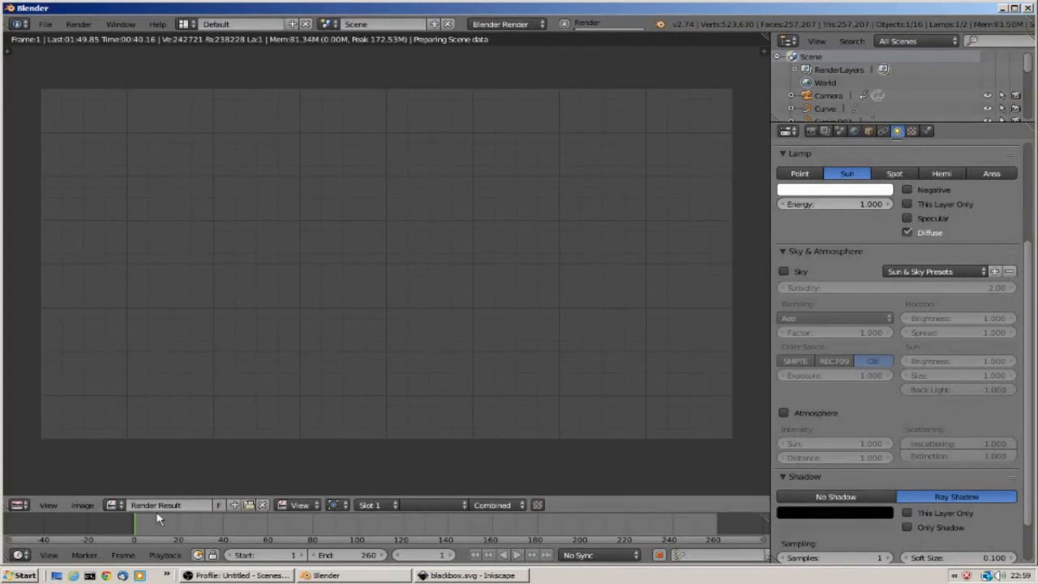
pyautogui.click(235, 576)
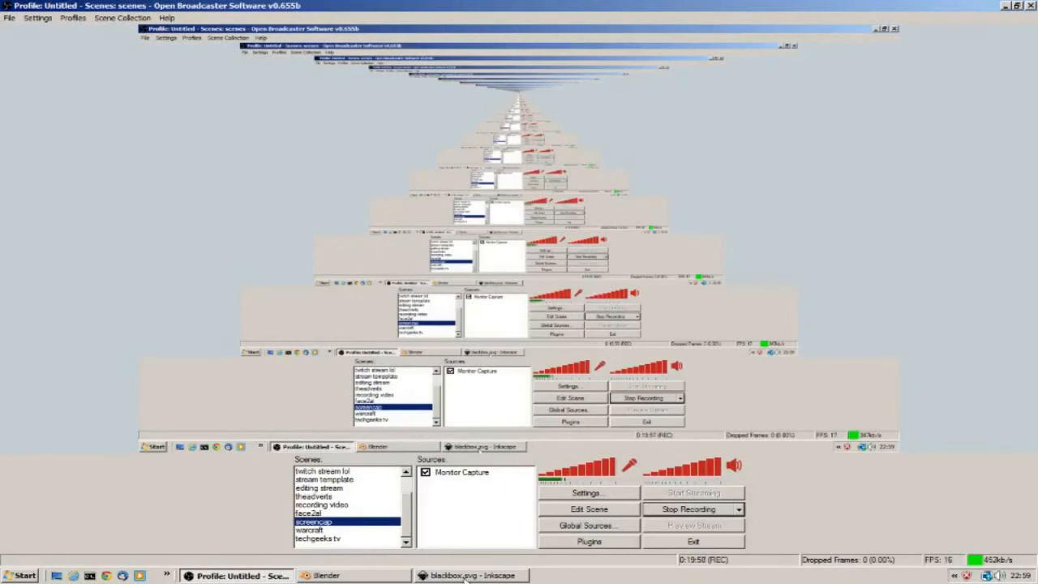
pyautogui.click(471, 575)
pyautogui.click(380, 575)
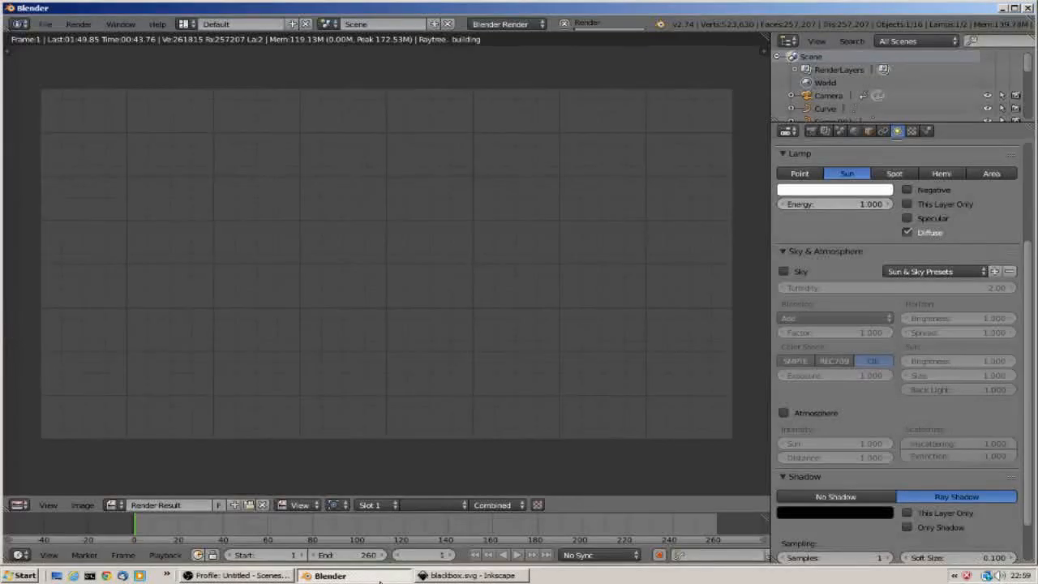